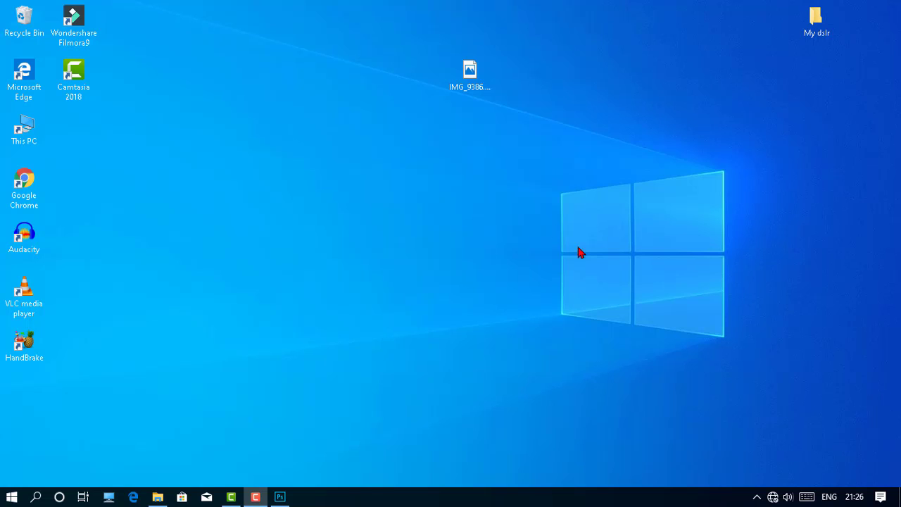
Refresh the desktop icons, then open IMG_9386.JPG in Photoshop via the taskbar button.
right_click(409, 150)
left_click(439, 189)
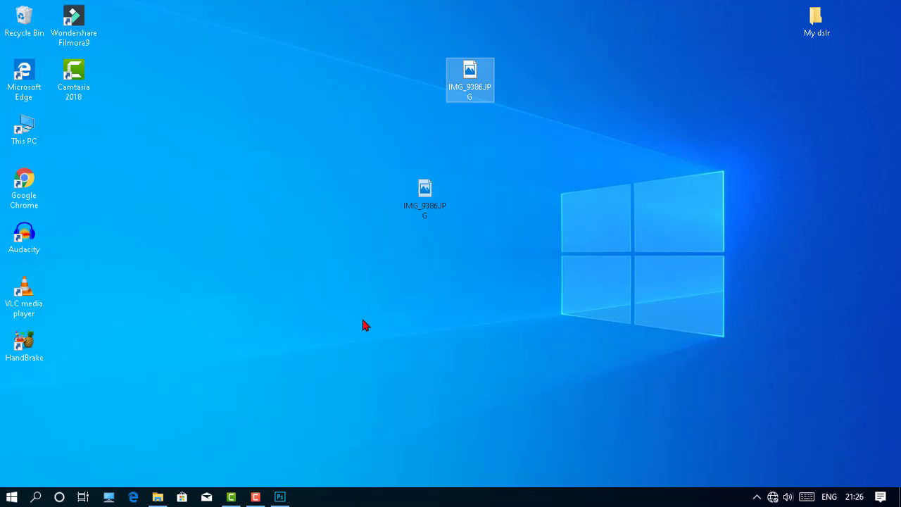
left_click_drag(425, 190, 362, 301)
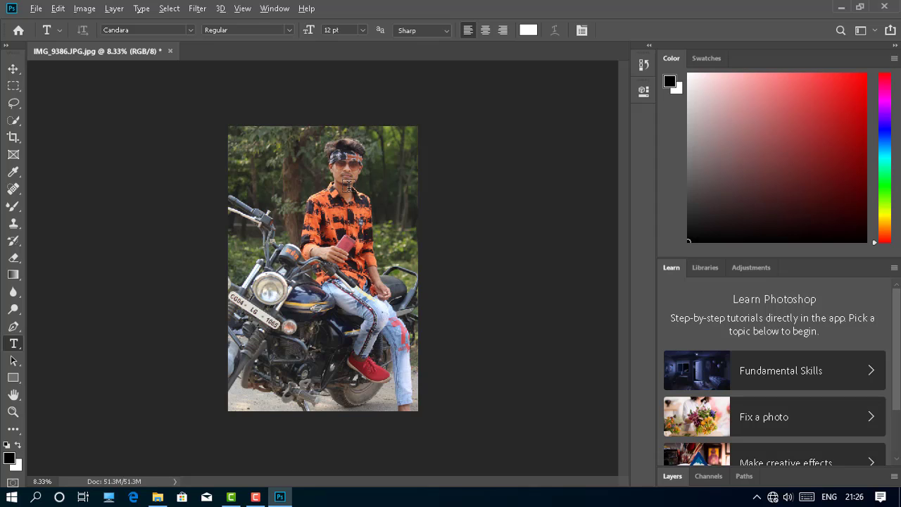
Dismiss the Filter menu and expand the Layers panel to show the single Background layer.
scroll(349, 186, "up", 2)
left_click(198, 8)
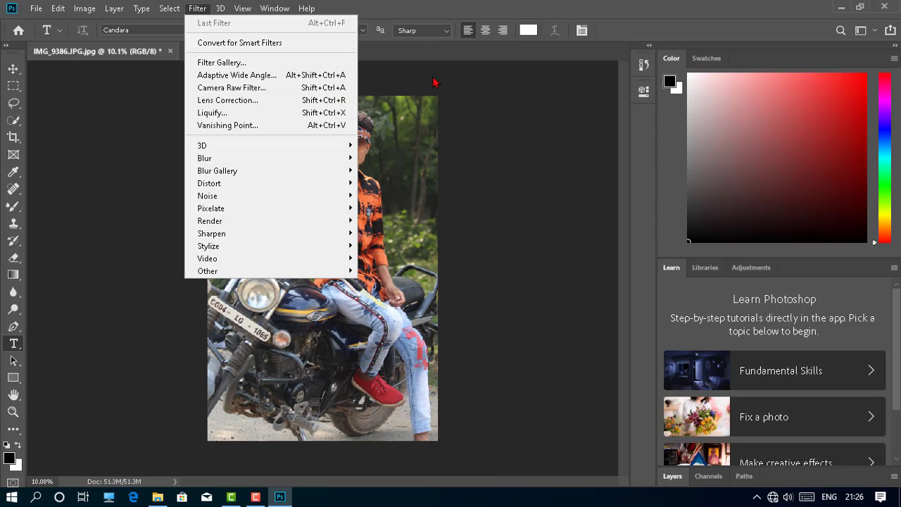
left_click(473, 108)
left_click(688, 483)
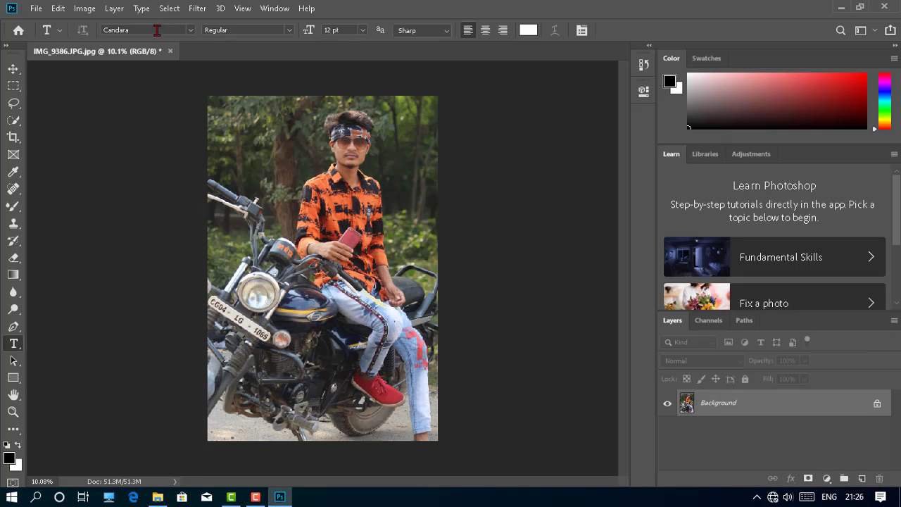
left_click(197, 8)
key("Escape")
In Camera Raw, set Vibrance +8 and HSL hue Yellows and Greens -100, Aquas -71.
key("ctrl+shift+a")
scroll(794, 392, "down", 3)
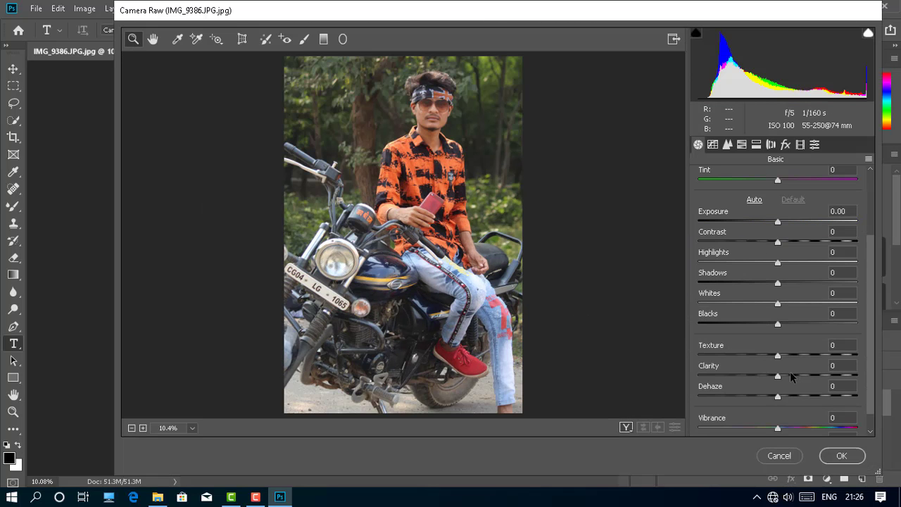
scroll(781, 405, "down", 1)
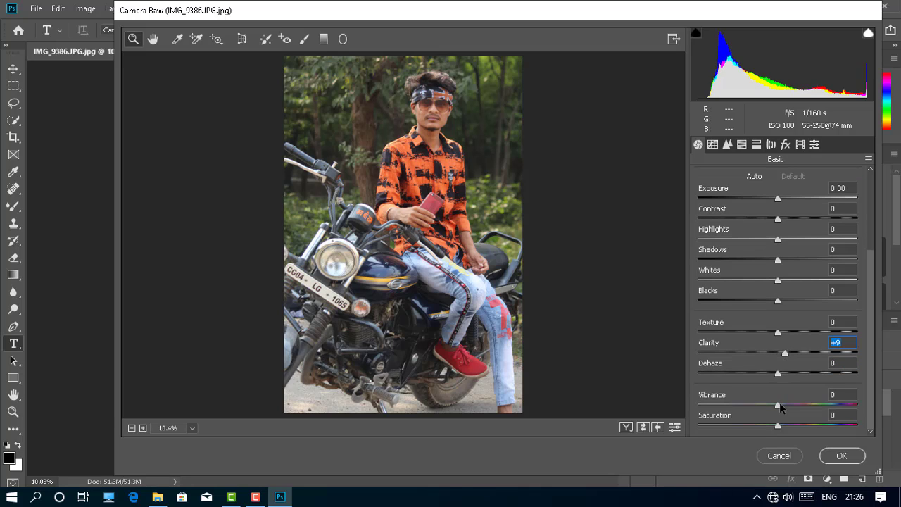
left_click_drag(779, 403, 785, 404)
left_click(757, 146)
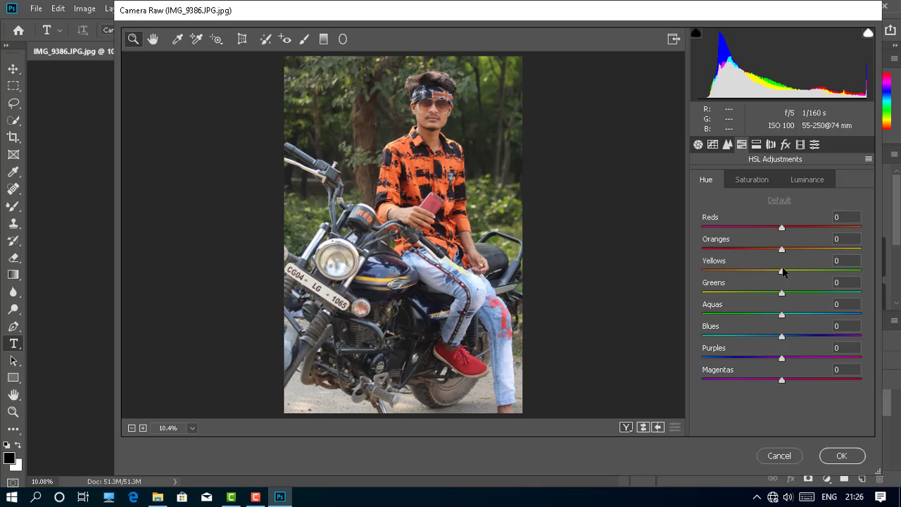
left_click_drag(782, 271, 648, 273)
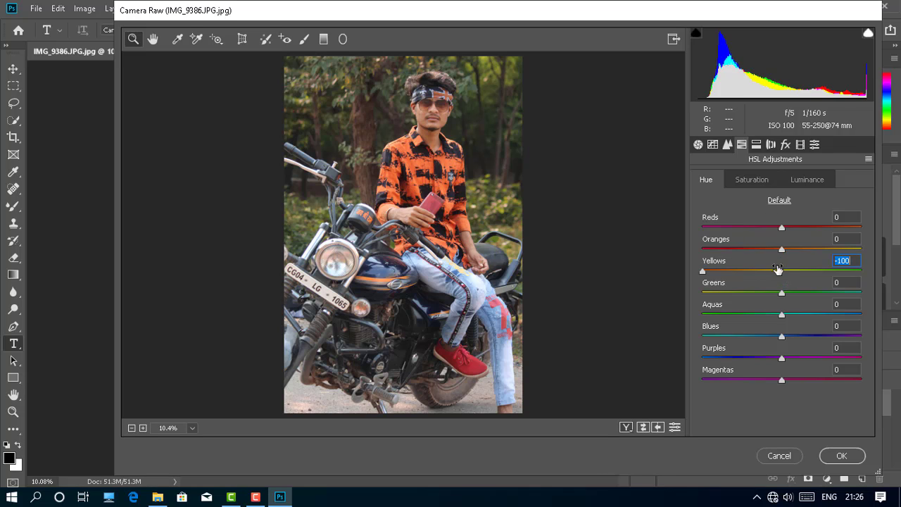
left_click_drag(777, 293, 667, 298)
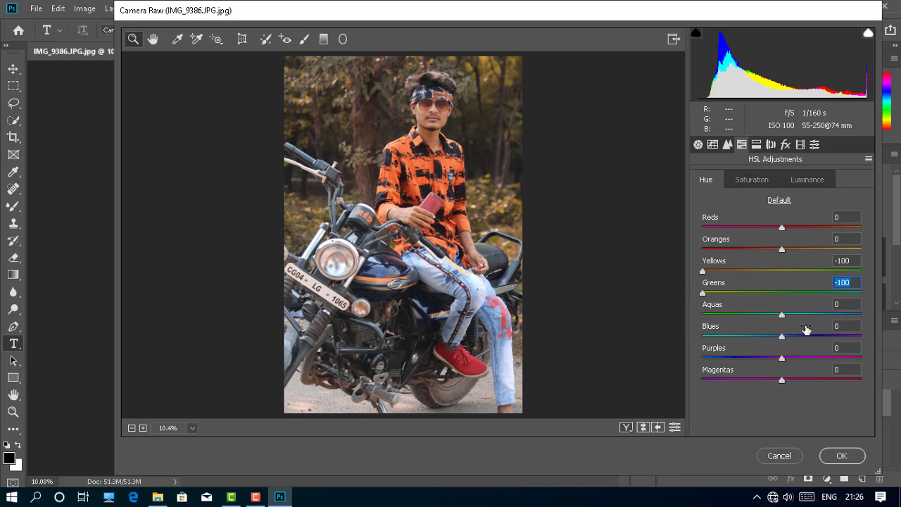
left_click_drag(781, 315, 727, 317)
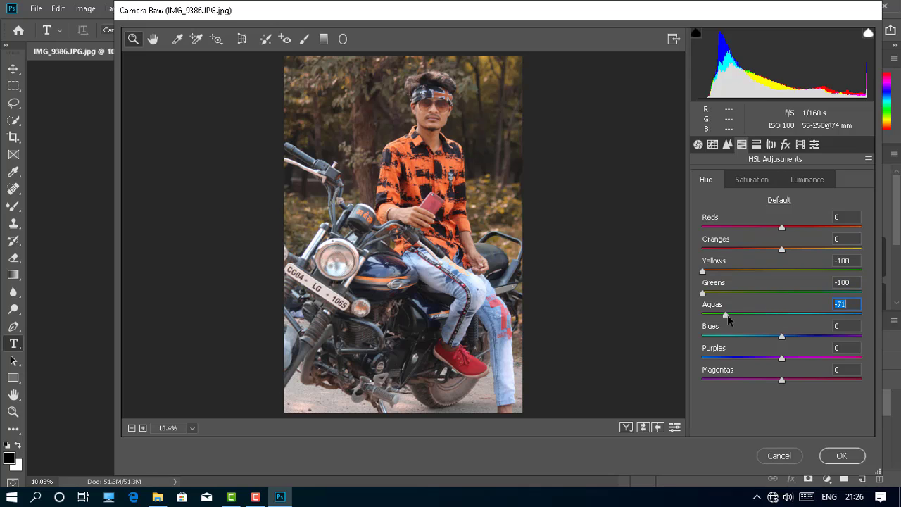
Raise the Oranges luminance to +21 and slightly adjust the Yellows luminance.
left_click(750, 185)
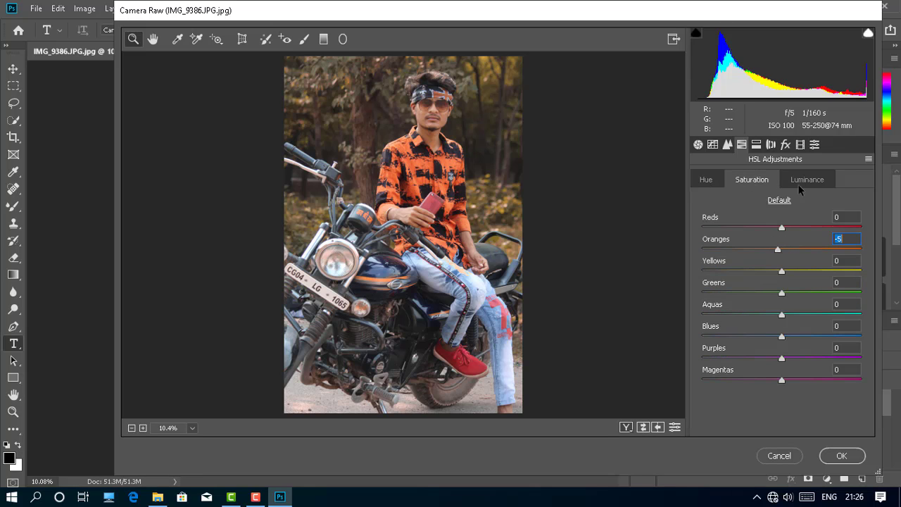
left_click(799, 182)
left_click_drag(781, 250, 798, 249)
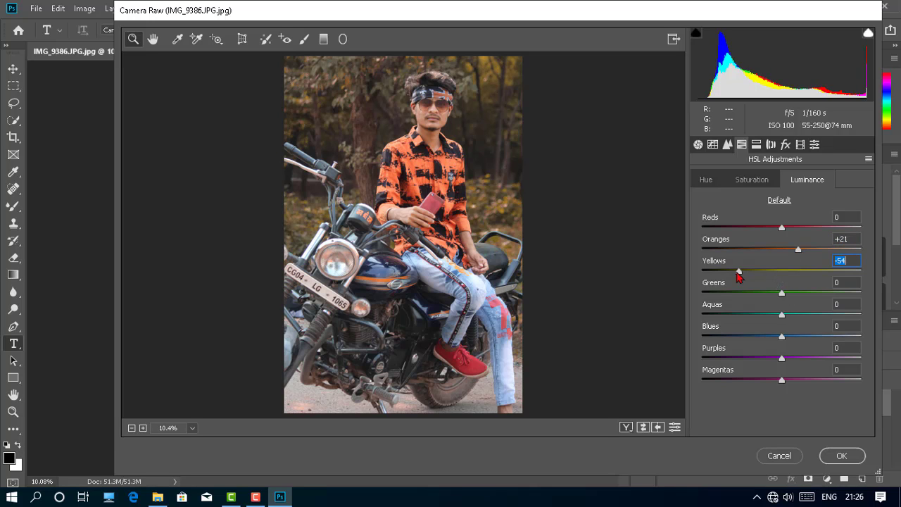
left_click_drag(738, 271, 779, 276)
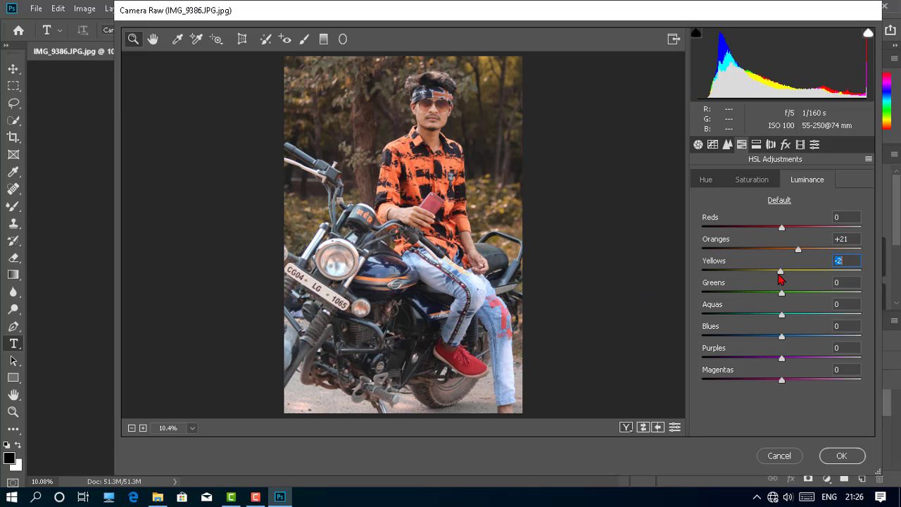
Set the Yellows saturation to -9 and ease the Aquas hue shift to -22.
left_click(752, 181)
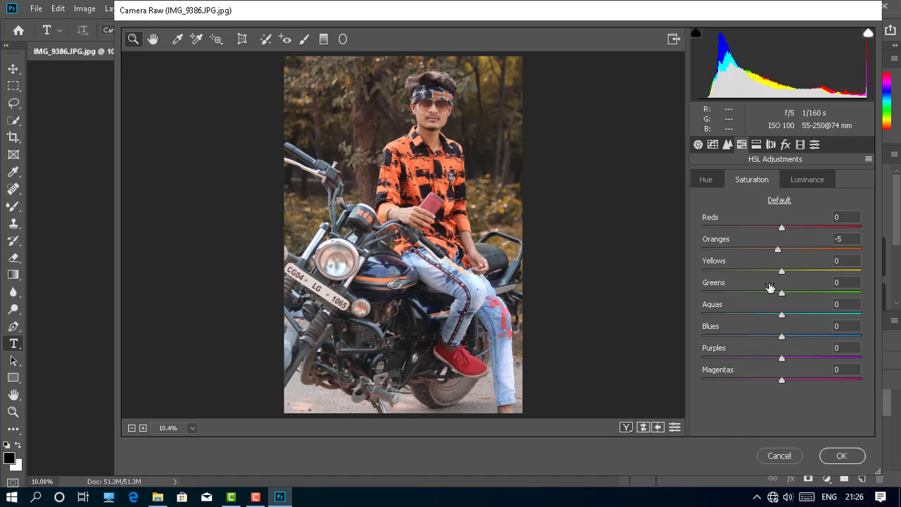
mouse_move(767, 271)
left_mouse_down()
mouse_move(704, 271)
mouse_move(835, 272)
mouse_move(648, 282)
left_mouse_up()
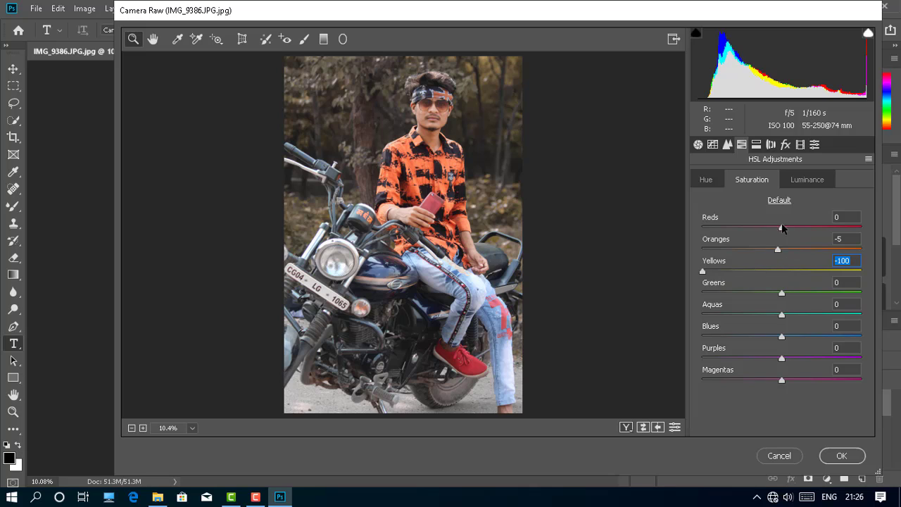
left_click_drag(715, 267, 774, 263)
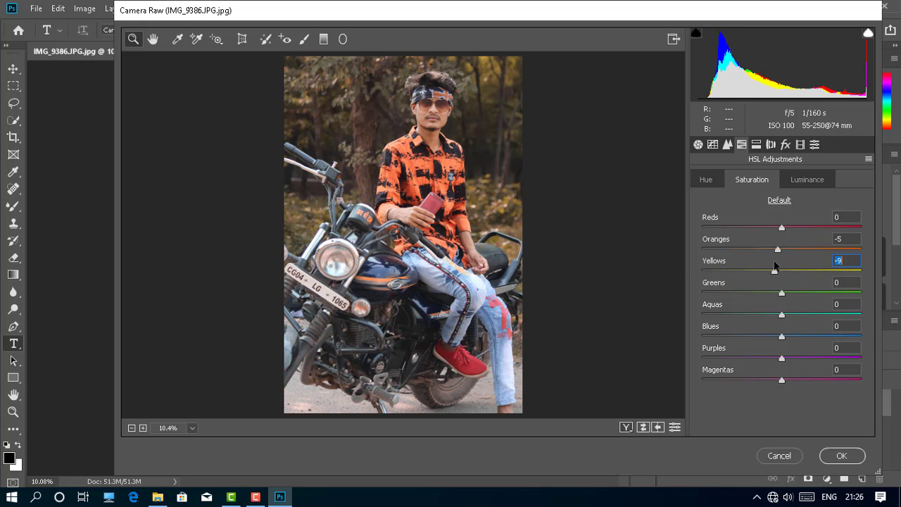
left_click(709, 180)
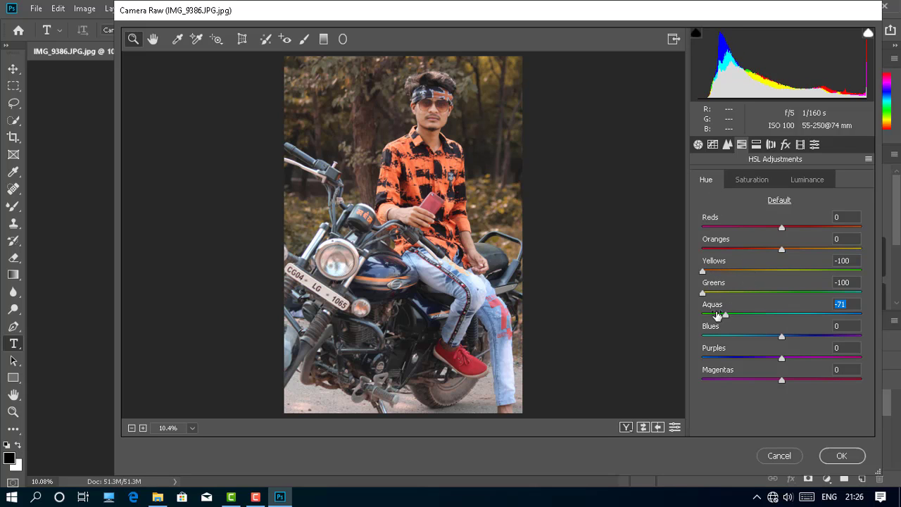
mouse_move(717, 315)
left_mouse_down()
mouse_move(792, 303)
mouse_move(765, 314)
left_mouse_up()
In the Basic panel, set Contrast to +10 and Clarity to +40.
left_click(726, 144)
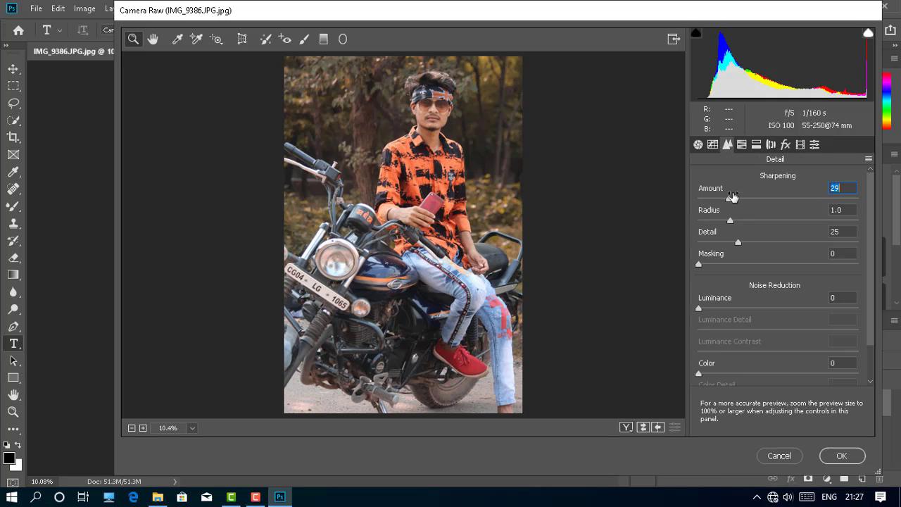
left_click(698, 145)
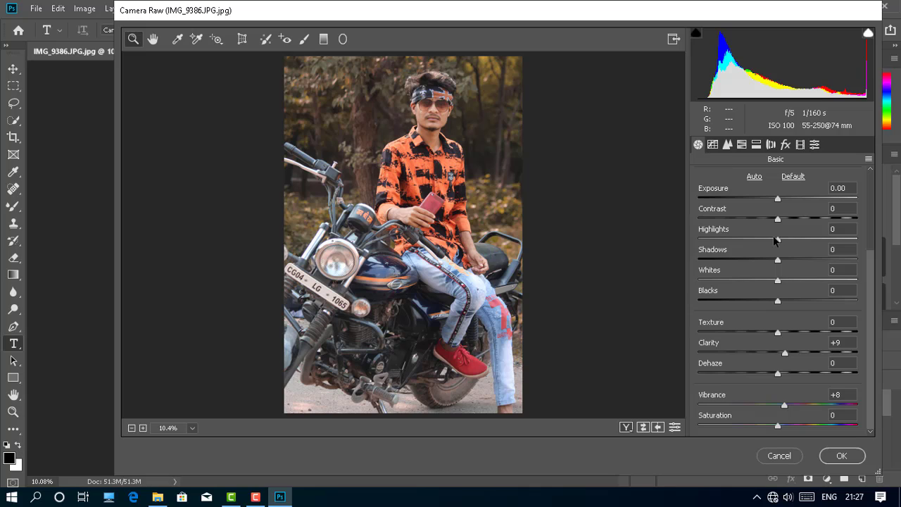
left_click_drag(770, 218, 784, 214)
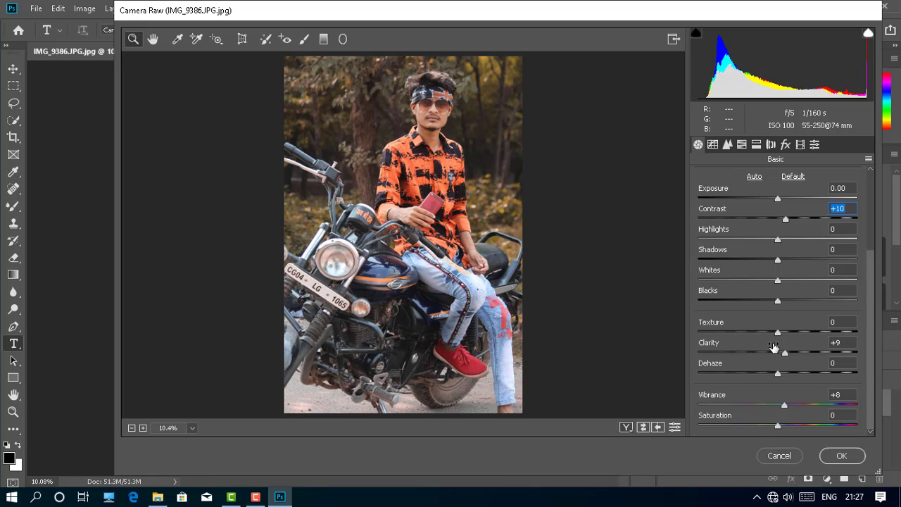
left_click(785, 404)
left_click_drag(791, 351, 807, 352)
Lift Shadows to +11, add a -23 vignette, and apply the Camera Raw grade.
scroll(781, 281, "up", 1)
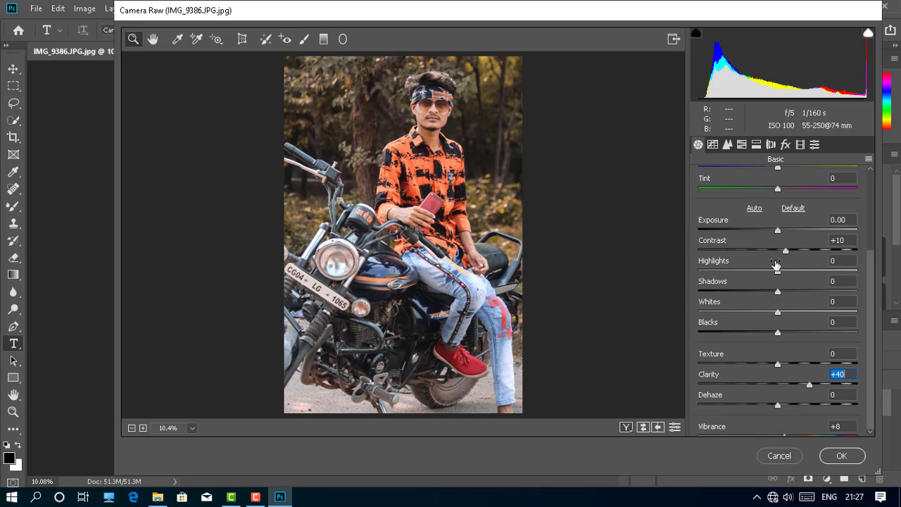
scroll(788, 306, "up", 2)
left_click_drag(785, 322, 786, 323)
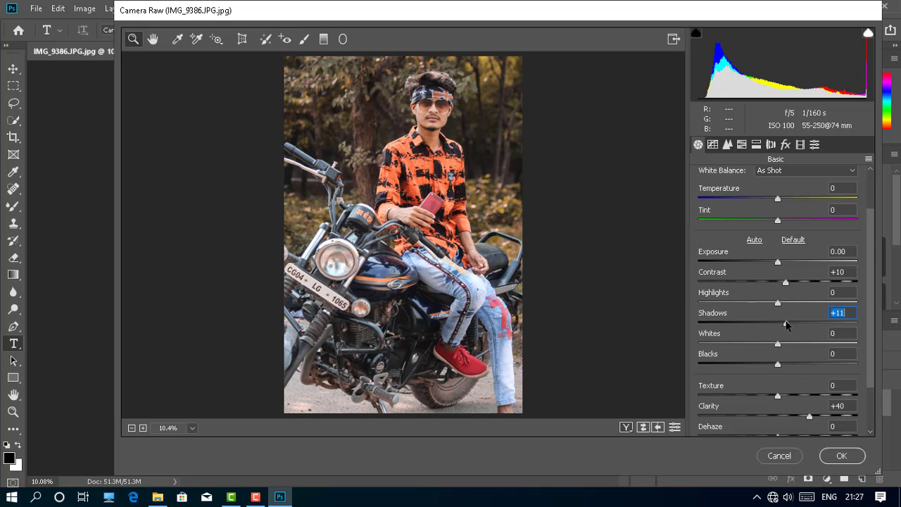
left_click(784, 145)
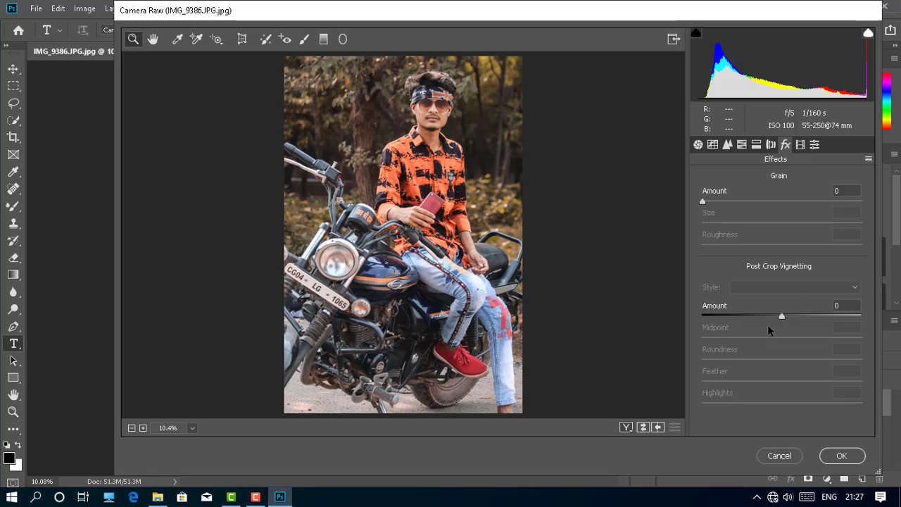
left_click_drag(786, 317, 765, 321)
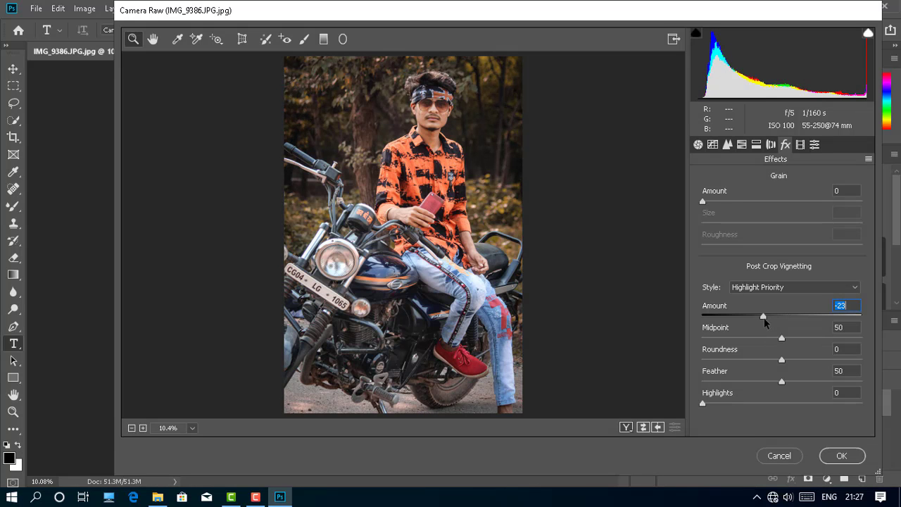
left_click(841, 455)
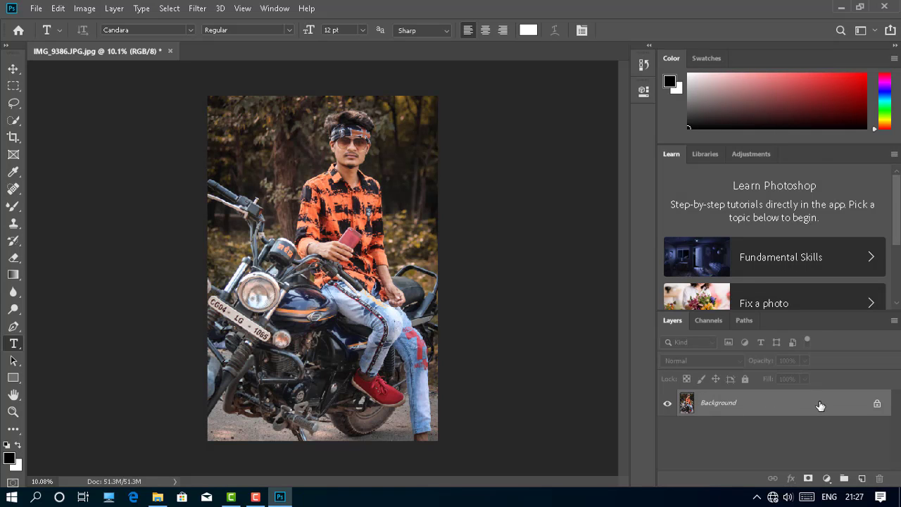
Duplicate the Background layer and switch to the Mixer Brush Tool.
left_click_drag(820, 405, 861, 478)
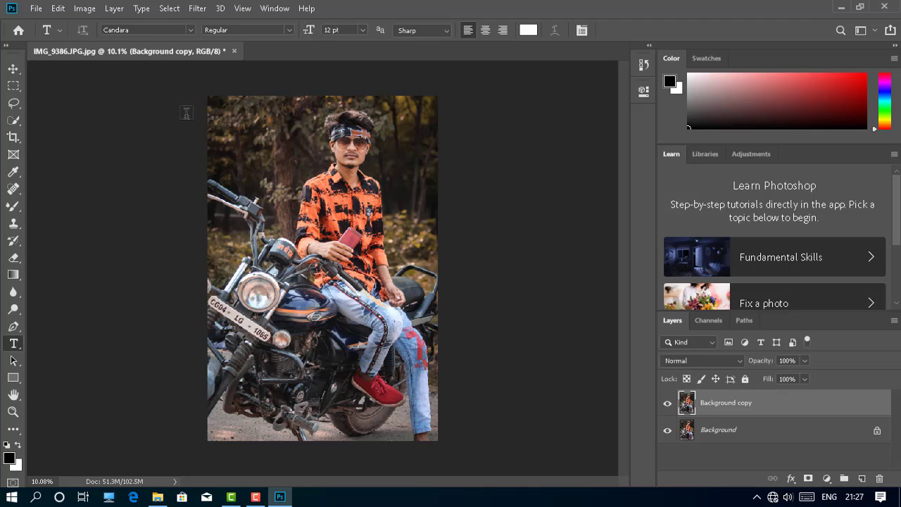
right_click(16, 210)
left_click(48, 244)
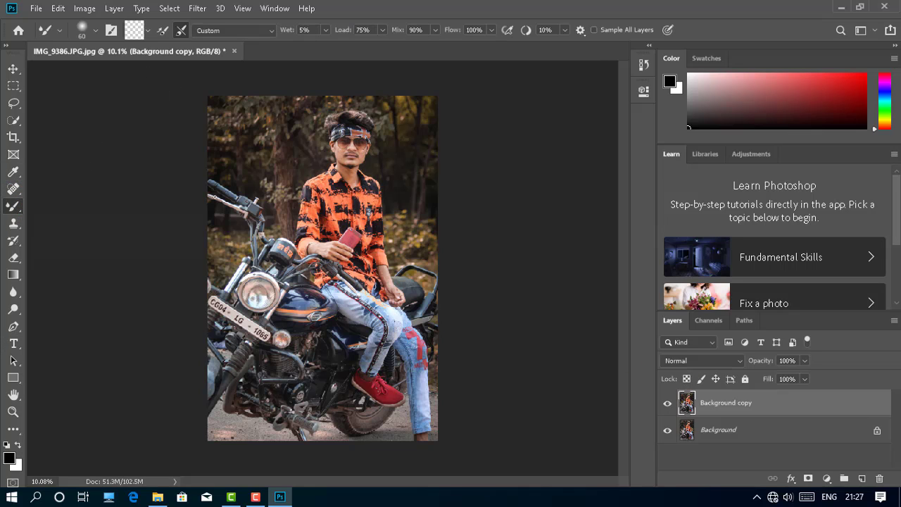
Zoom in close on the man's face on the Background copy layer.
scroll(370, 133, "up", 2)
scroll(371, 133, "up", 2)
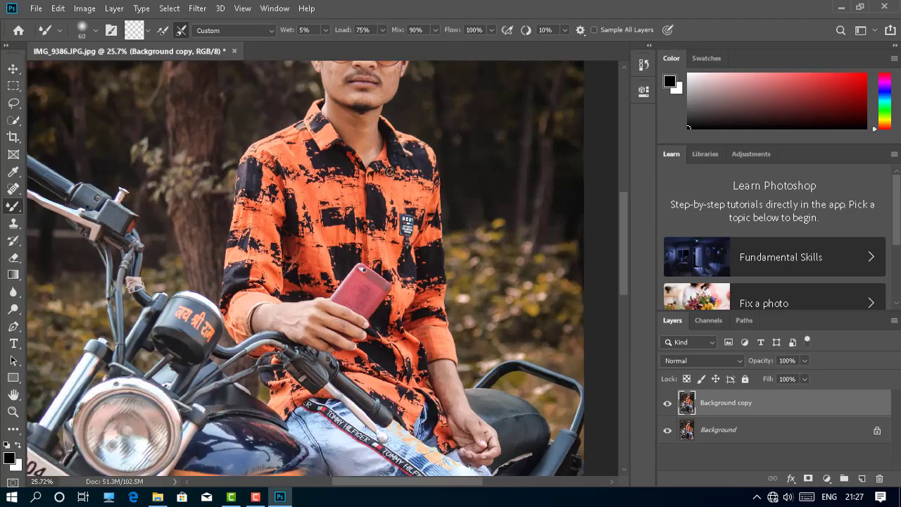
scroll(371, 133, "up", 2)
scroll(371, 133, "up", 1)
scroll(371, 133, "up", 2)
scroll(366, 141, "up", 2)
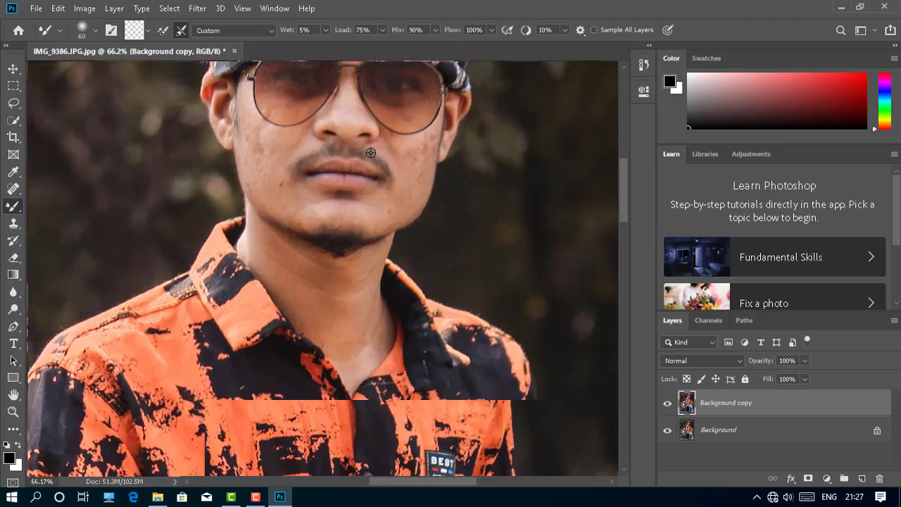
scroll(359, 162, "up", 2)
scroll(350, 181, "up", 2)
scroll(350, 181, "up", 2)
scroll(316, 211, "up", 1)
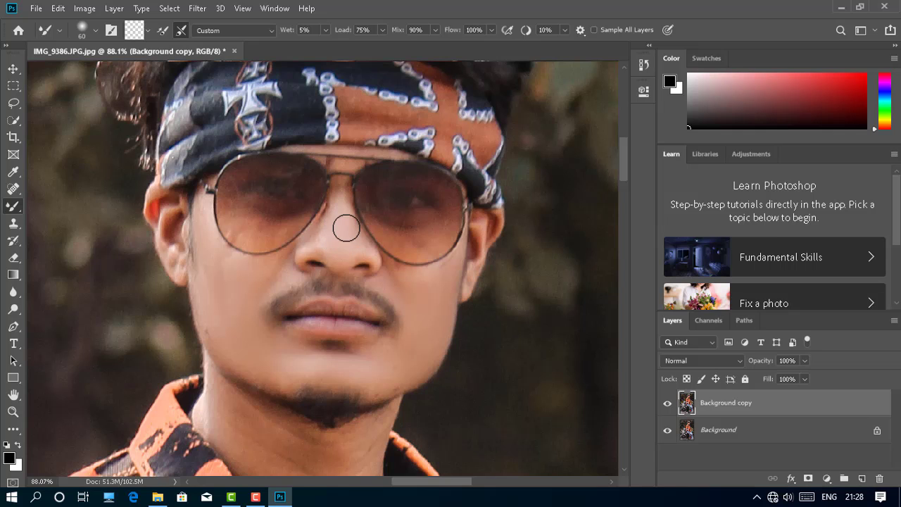
scroll(318, 165, "up", 2)
scroll(327, 183, "up", 2)
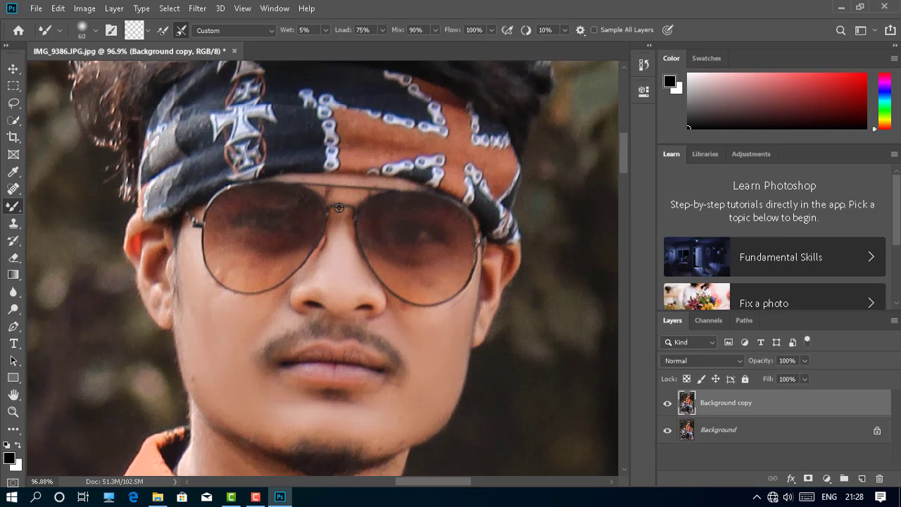
scroll(334, 197, "up", 2)
Resize the mixer brush and smooth the skin around the left lens, cheek and ear.
key("bracketleft")
key("bracketleft")
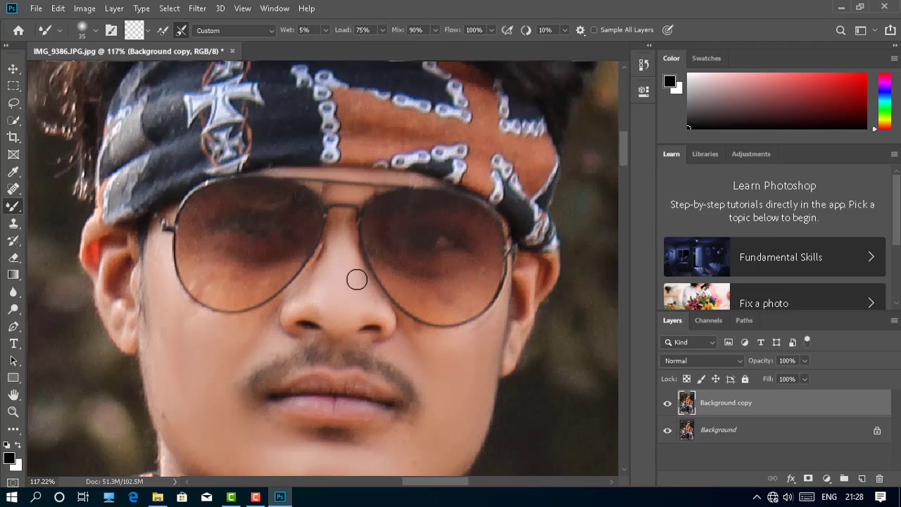
scroll(232, 300, "down", 3)
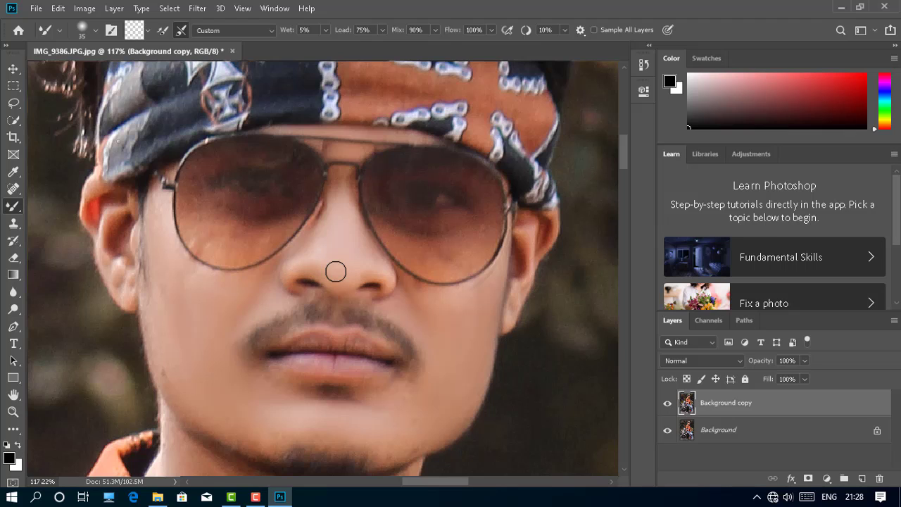
key("bracketright")
key("bracketright")
key("bracketright")
left_click_drag(200, 203, 274, 224)
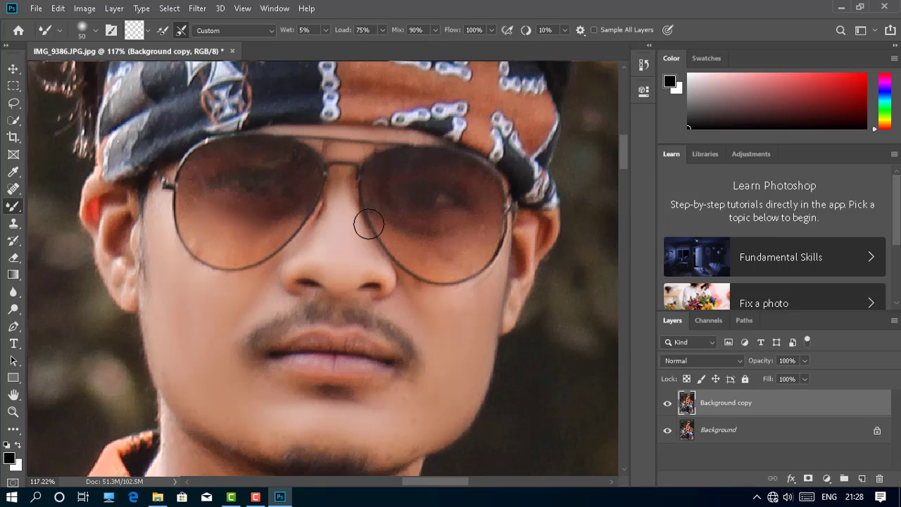
key("bracketleft")
scroll(500, 235, "down", 2)
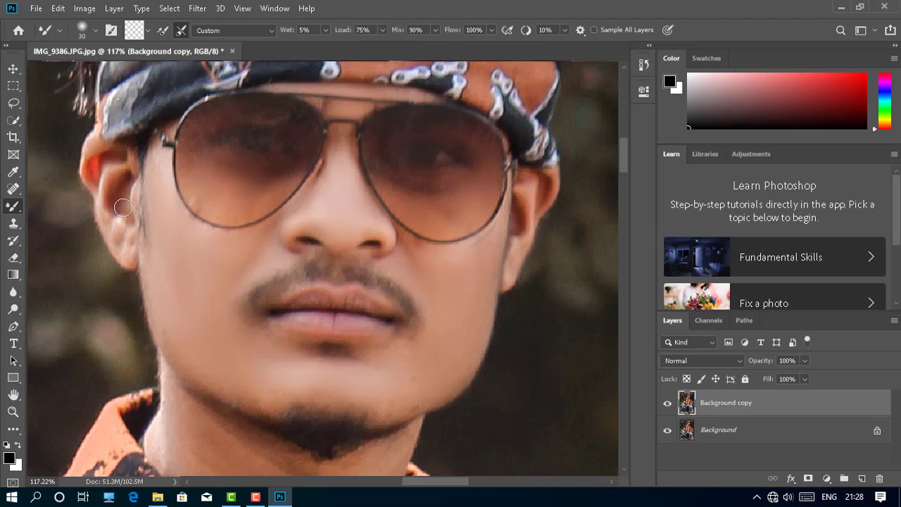
scroll(106, 253, "up", 2)
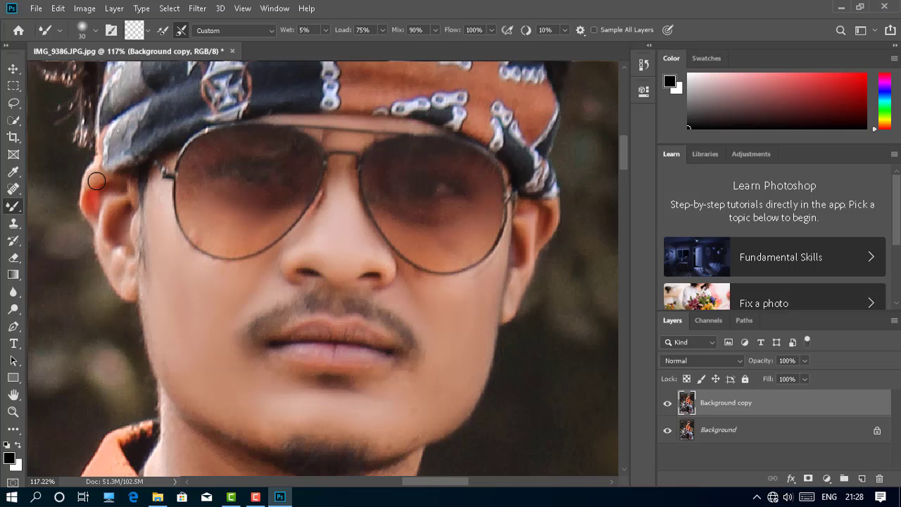
scroll(141, 298, "down", 5)
Smooth the neck with a larger mixer brush, then the skin under the jawline.
scroll(145, 297, "down", 4)
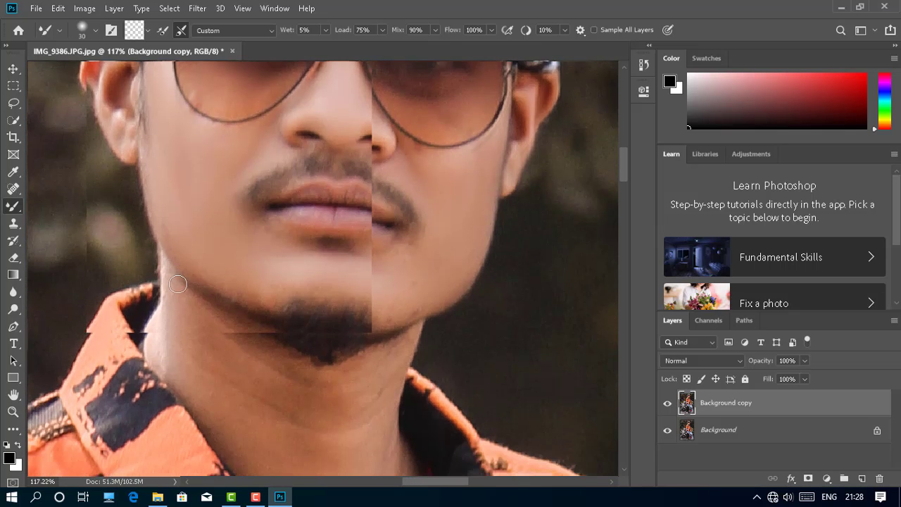
scroll(195, 287, "down", 1)
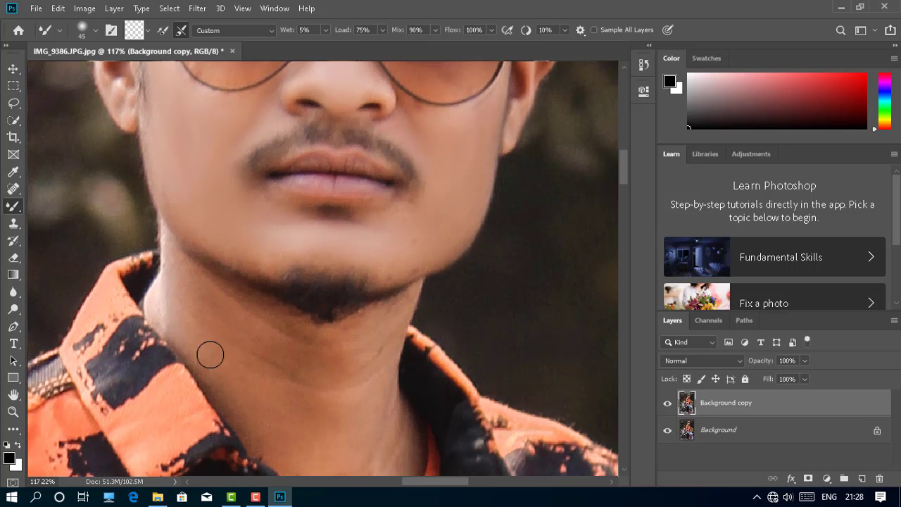
key("bracketright")
scroll(233, 297, "down", 2)
scroll(216, 273, "down", 1)
key("bracketright")
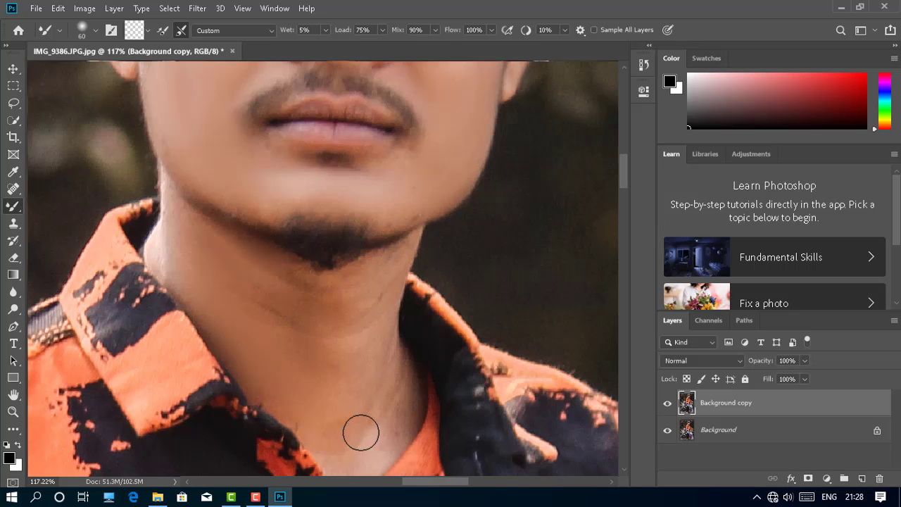
scroll(382, 376, "down", 1)
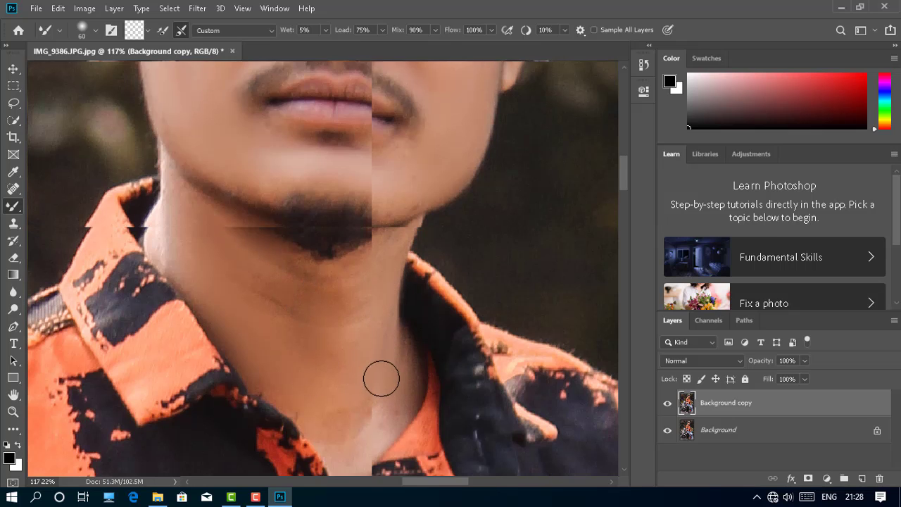
scroll(366, 365, "down", 2)
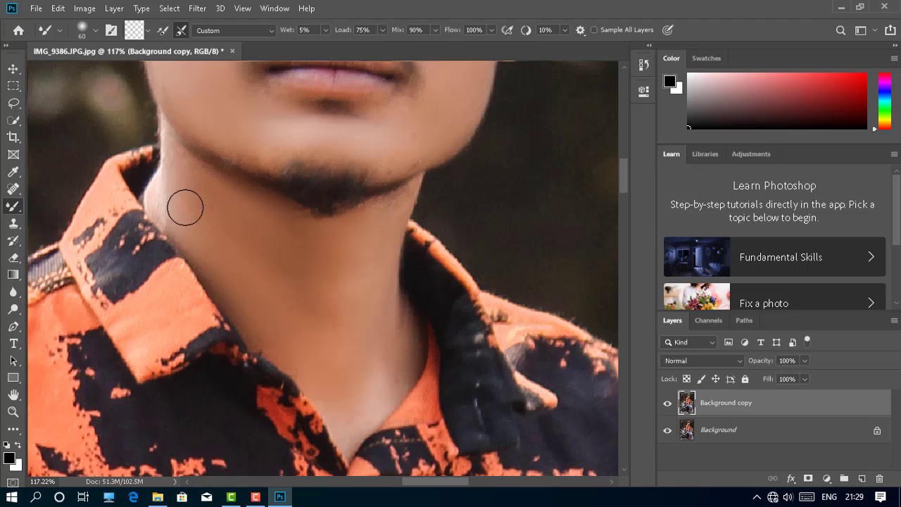
key("bracketleft")
key("bracketleft")
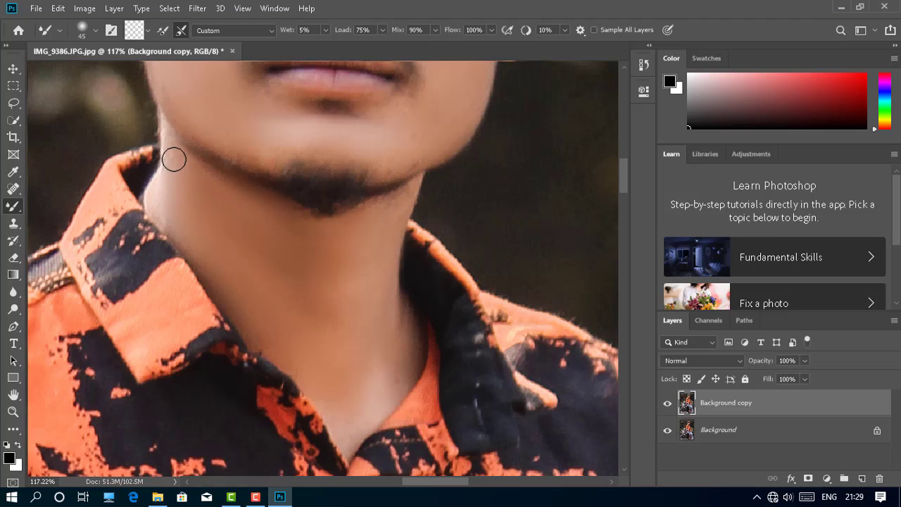
key("bracketleft")
left_click_drag(419, 199, 392, 238)
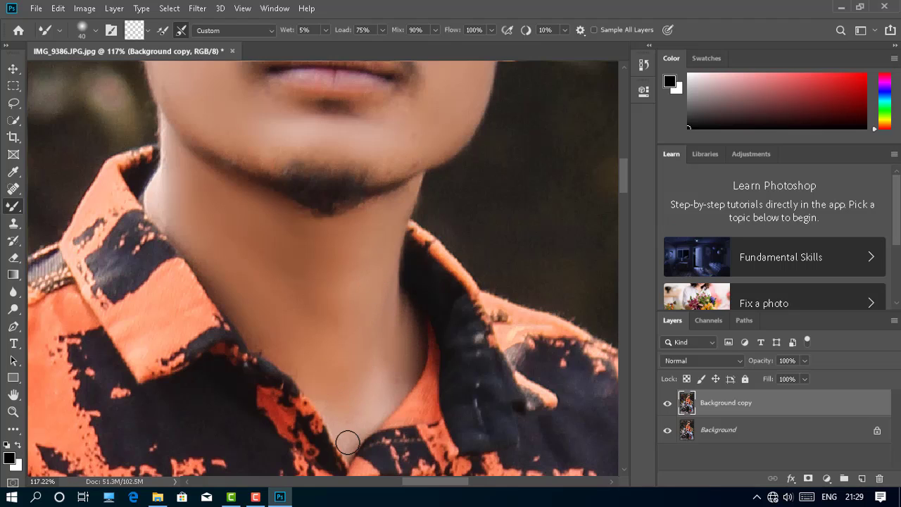
Smooth the forearm skin and merge the retouched image into a new Background copy 2 layer.
scroll(338, 387, "down", 3)
scroll(346, 382, "down", 3)
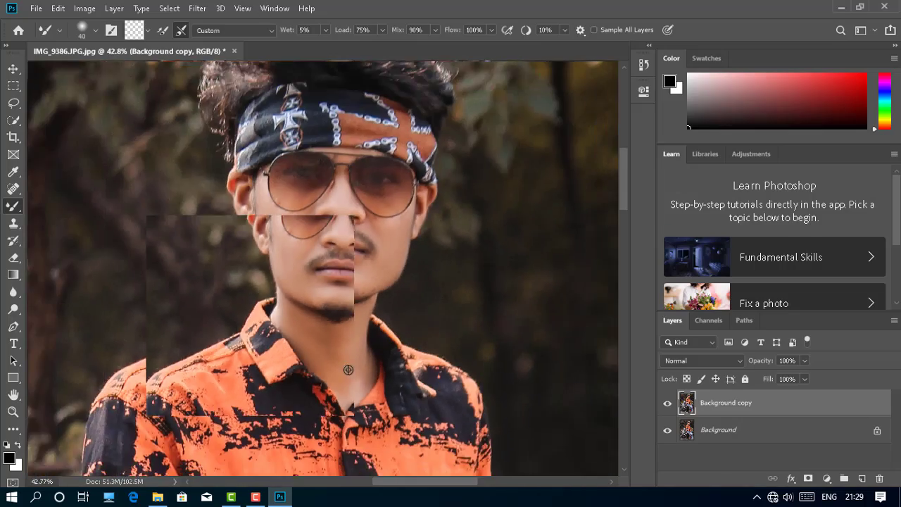
scroll(348, 386, "down", 3)
scroll(355, 388, "down", 2)
scroll(267, 267, "down", 2)
scroll(268, 268, "up", 1)
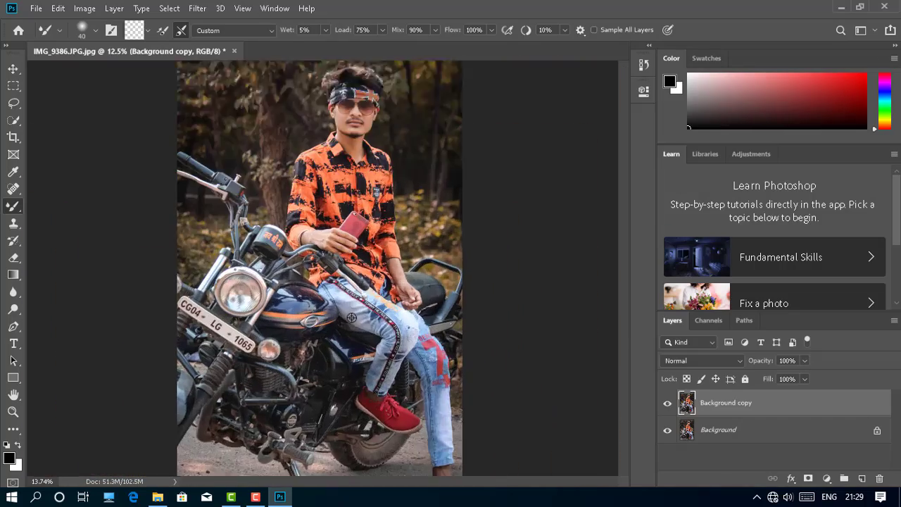
scroll(267, 268, "up", 2)
scroll(268, 267, "up", 2)
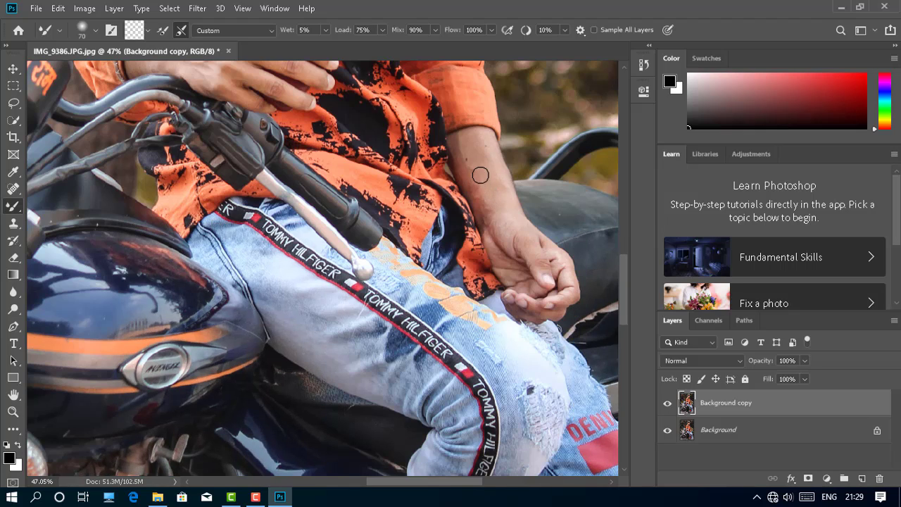
key("bracketright")
key("bracketright")
key("bracketright")
scroll(503, 215, "down", 3)
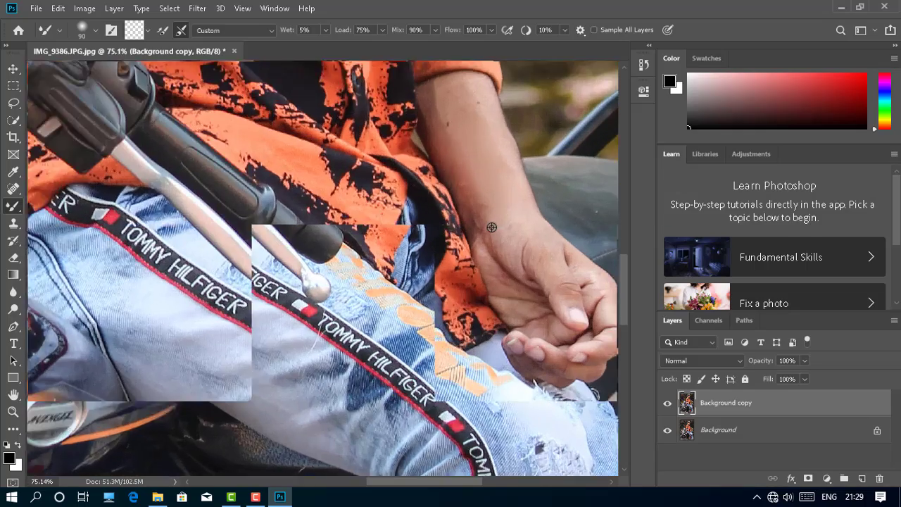
scroll(503, 215, "down", 2)
scroll(492, 225, "down", 2)
scroll(479, 239, "down", 2)
scroll(479, 240, "down", 3)
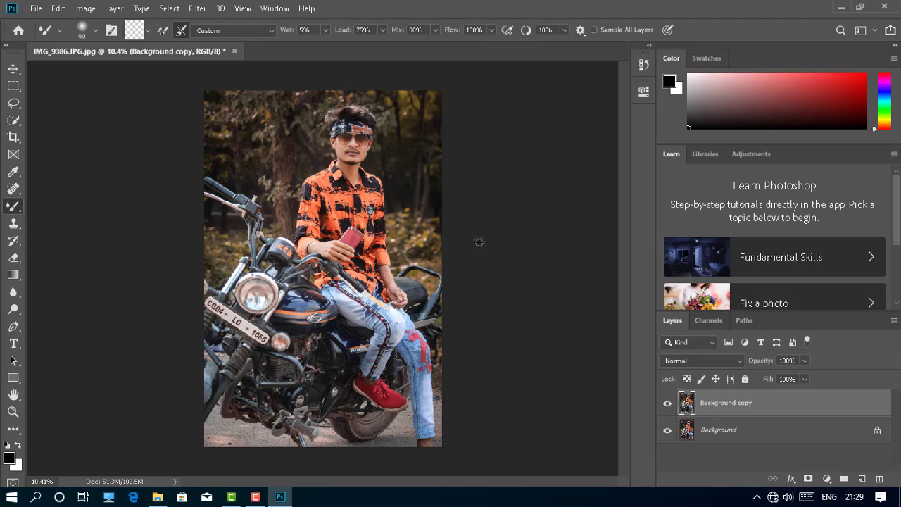
key("ctrl+j")
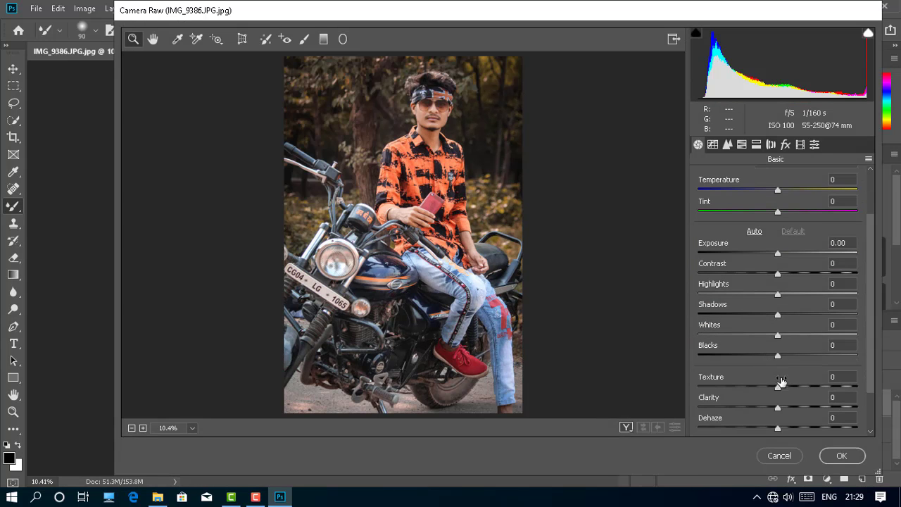
Set Temperature +6, Oranges saturation -2 and Oranges luminance +1 in Camera Raw, then apply.
scroll(784, 394, "up", 3)
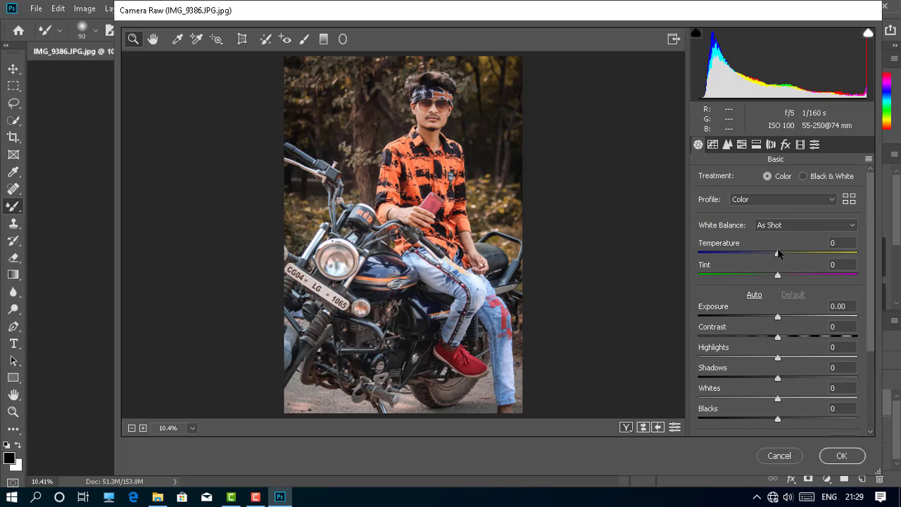
left_click_drag(781, 252, 784, 251)
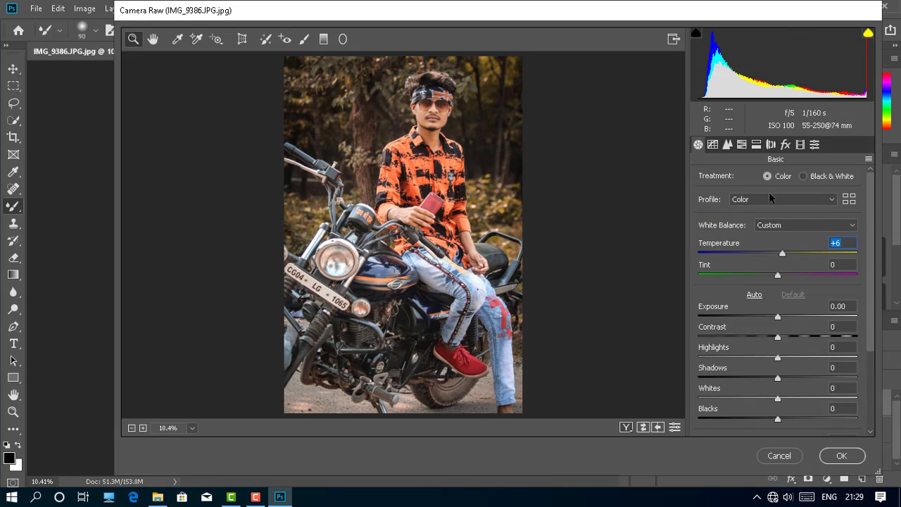
left_click(756, 145)
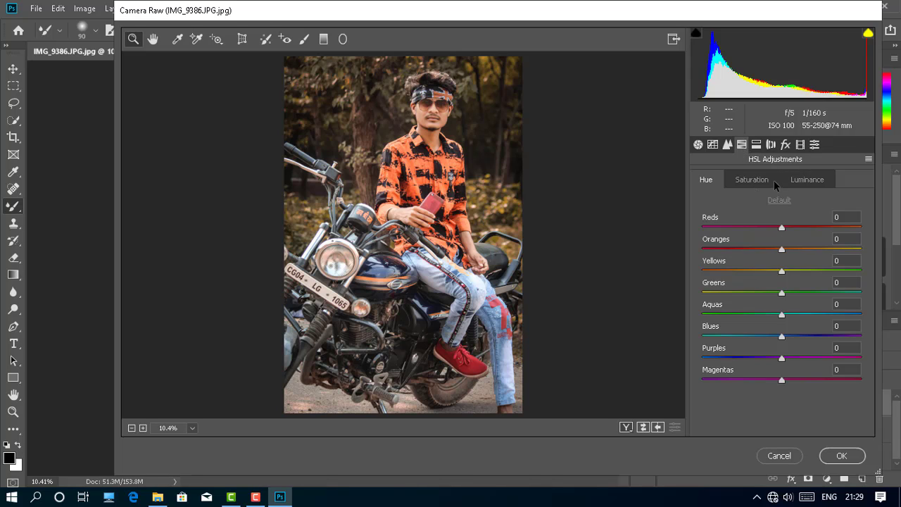
left_click(770, 181)
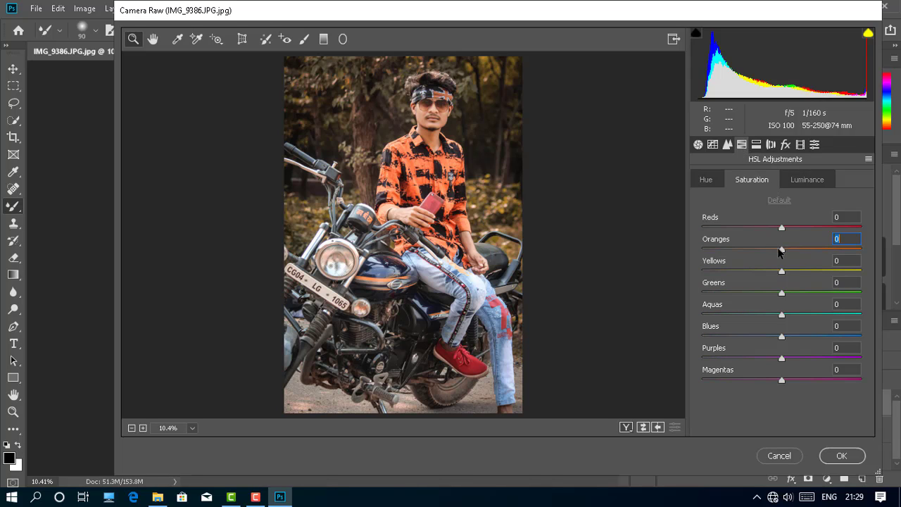
left_click_drag(779, 250, 777, 250)
left_click(806, 181)
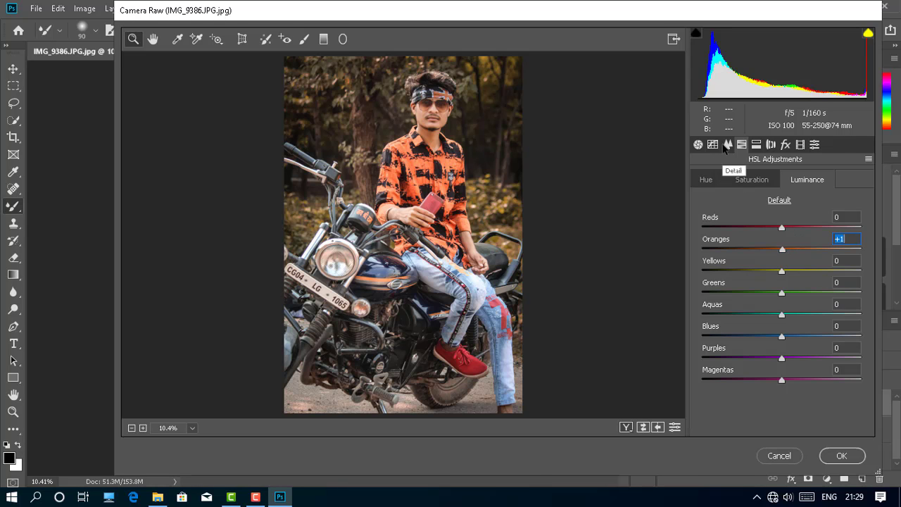
left_click(843, 456)
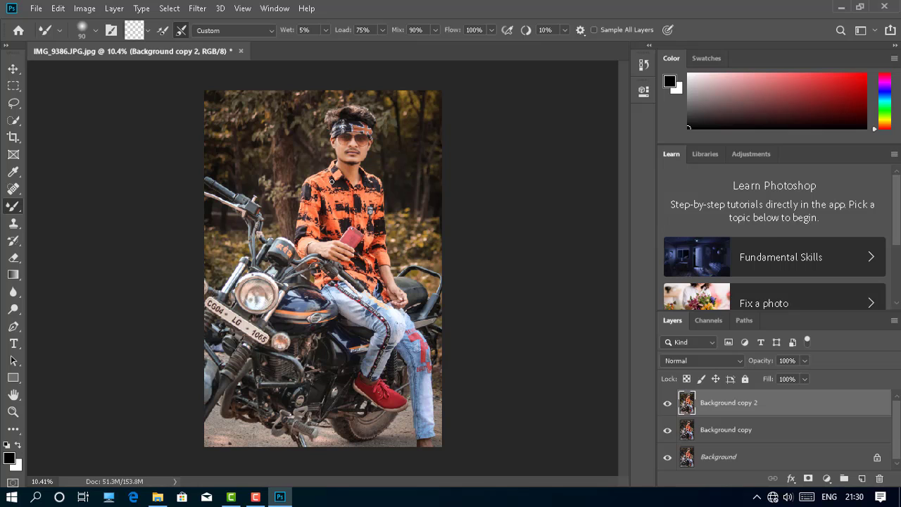
In Liquify, Forward Warp the hair on top of the head upward and apply it.
key("ctrl+shift+x")
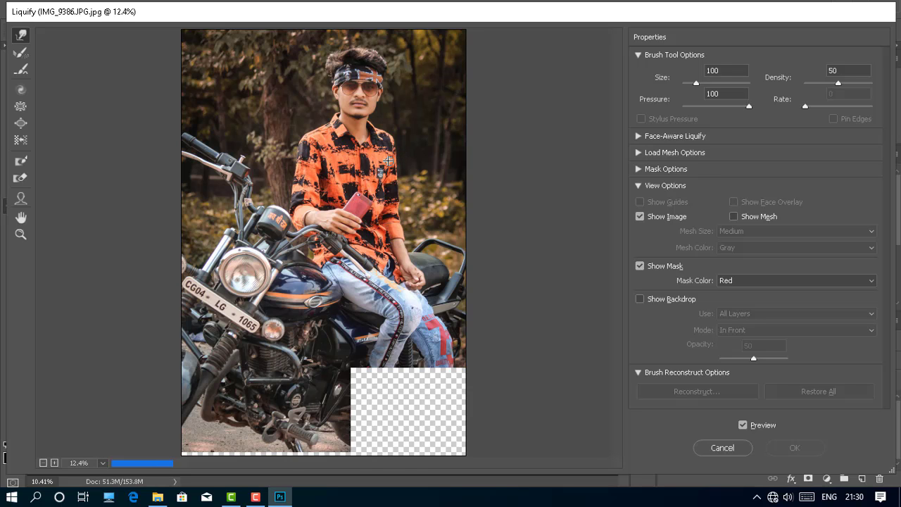
scroll(383, 159, "up", 3)
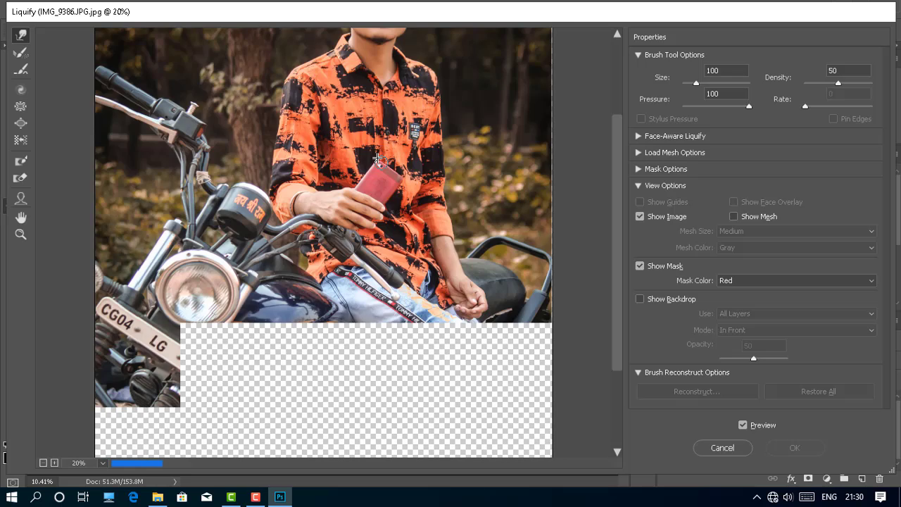
scroll(378, 159, "up", 1)
scroll(380, 161, "up", 1)
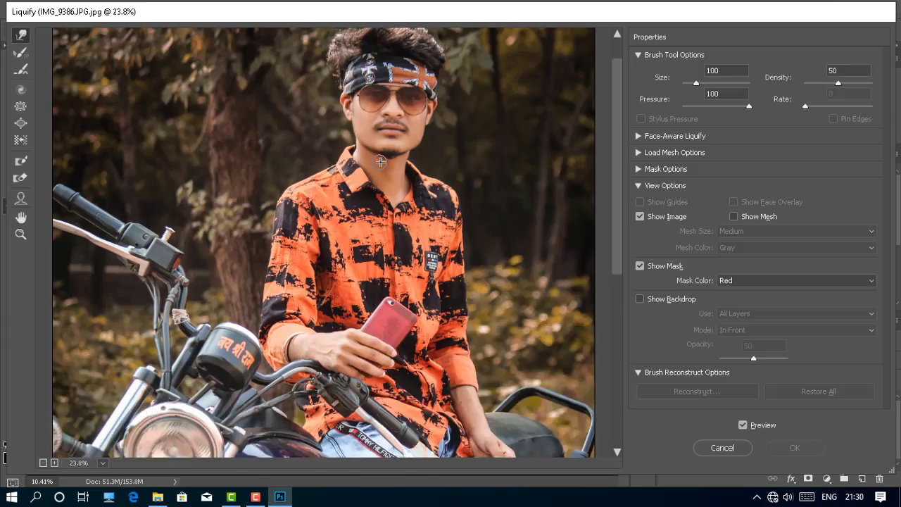
scroll(382, 158, "up", 1)
scroll(390, 167, "up", 1)
scroll(398, 162, "up", 1)
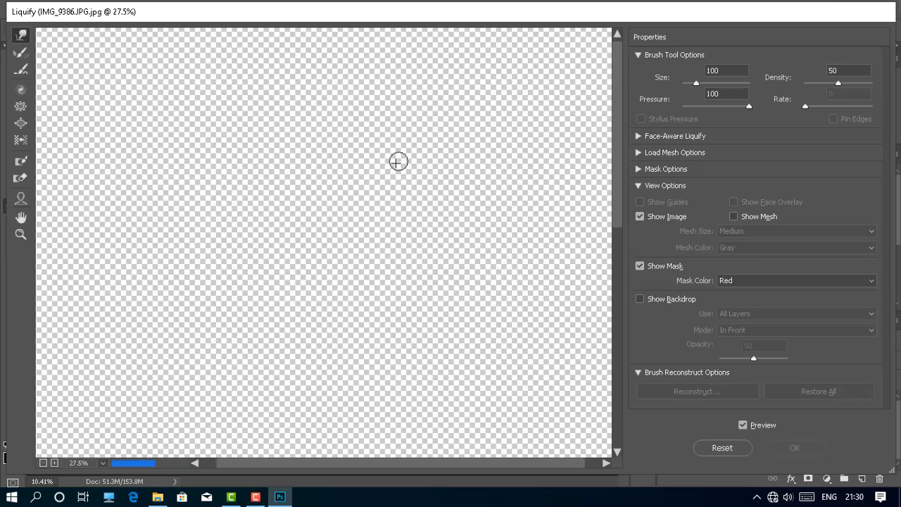
scroll(402, 141, "up", 1)
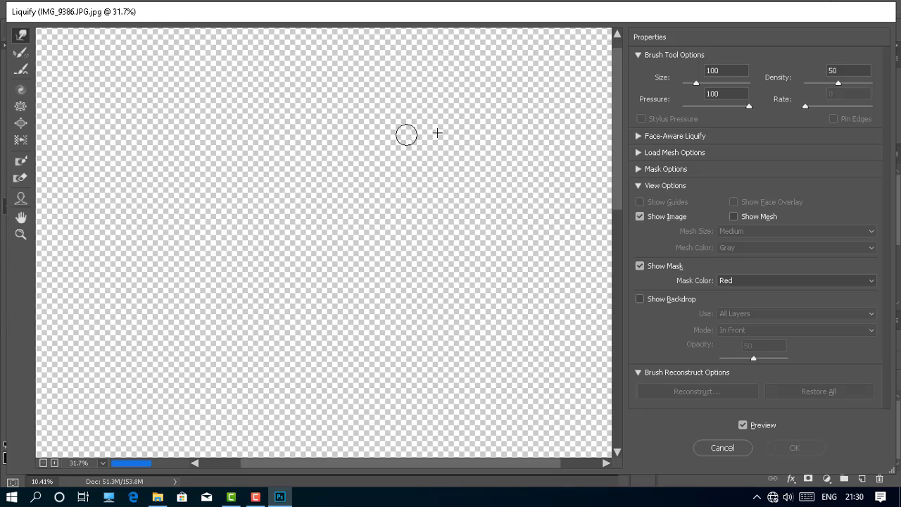
scroll(438, 134, "up", 1)
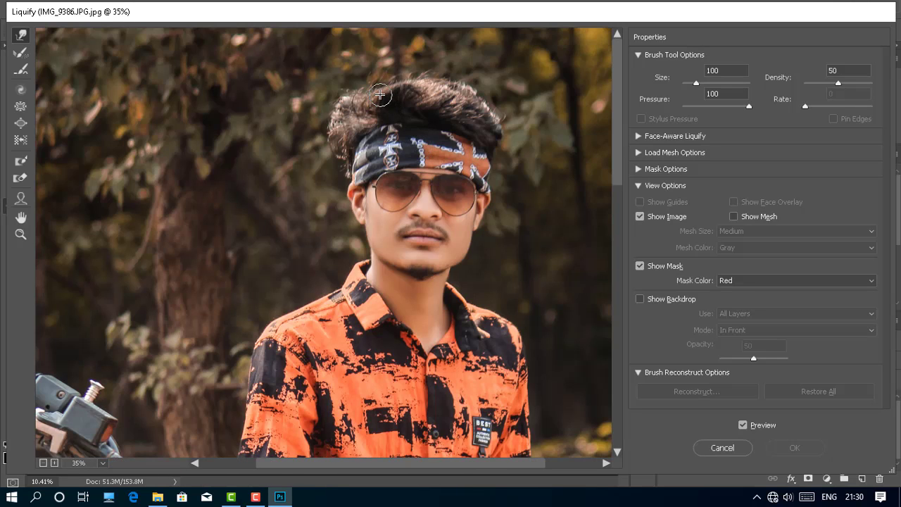
mouse_move(380, 106)
left_mouse_down()
mouse_move(367, 87)
mouse_move(397, 92)
mouse_move(396, 83)
mouse_move(486, 104)
left_mouse_up()
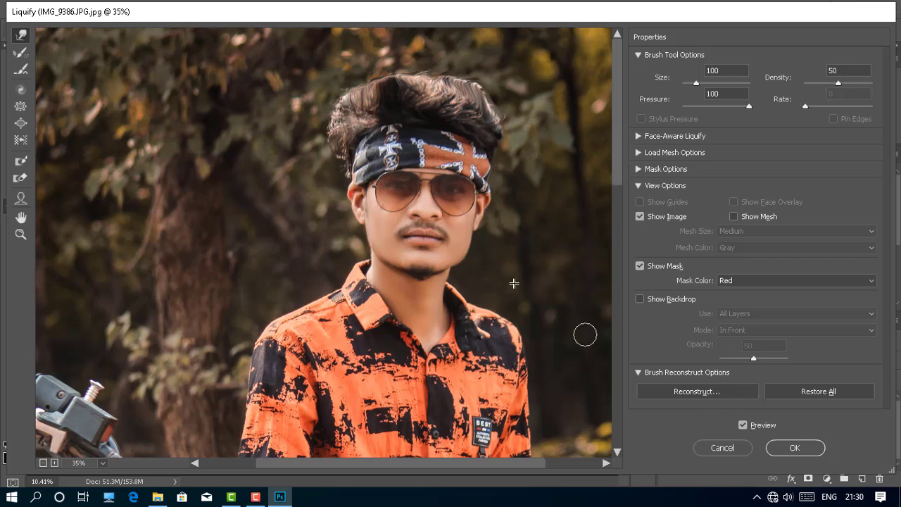
left_click_drag(387, 99, 369, 84)
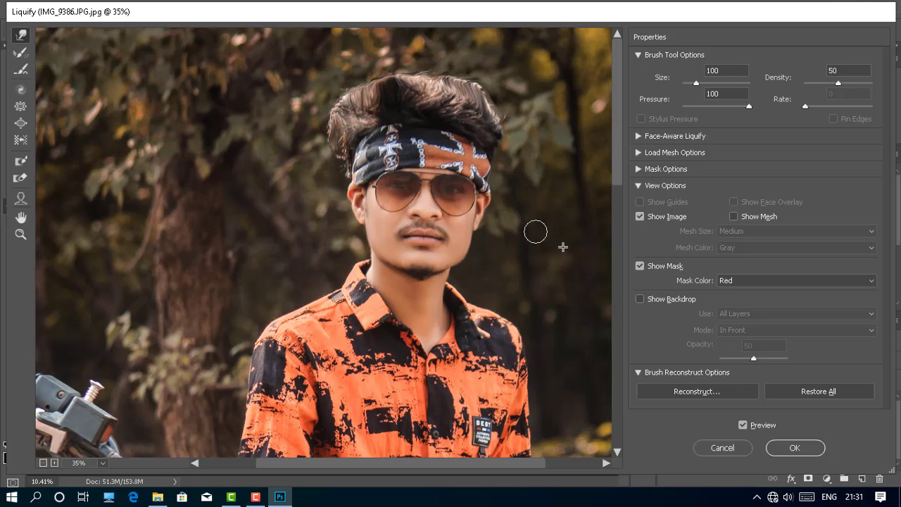
left_click(786, 451)
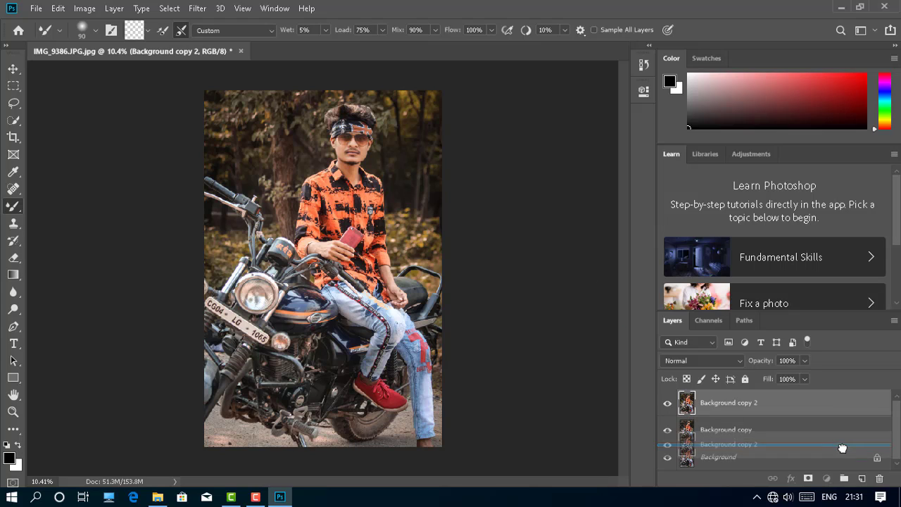
Duplicate the layer and add an edge vignette in the Camera Raw Filter.
key("ctrl+j")
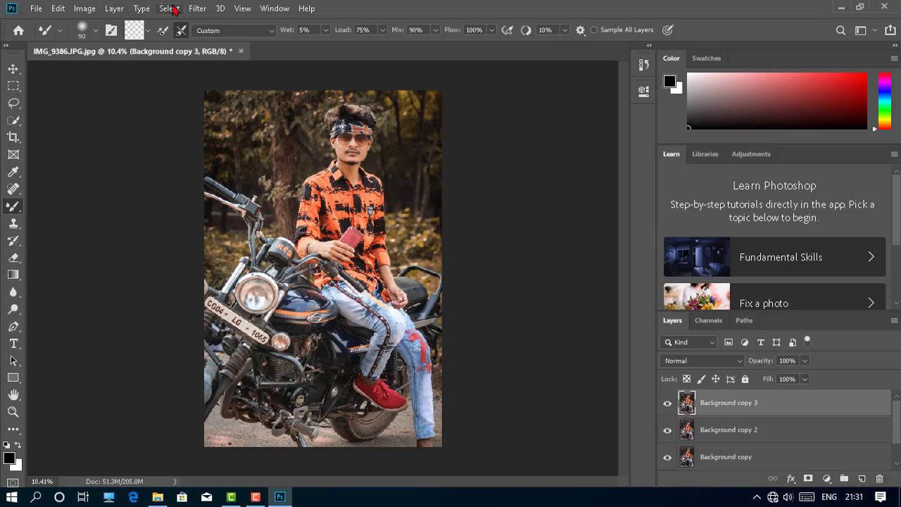
left_click(198, 9)
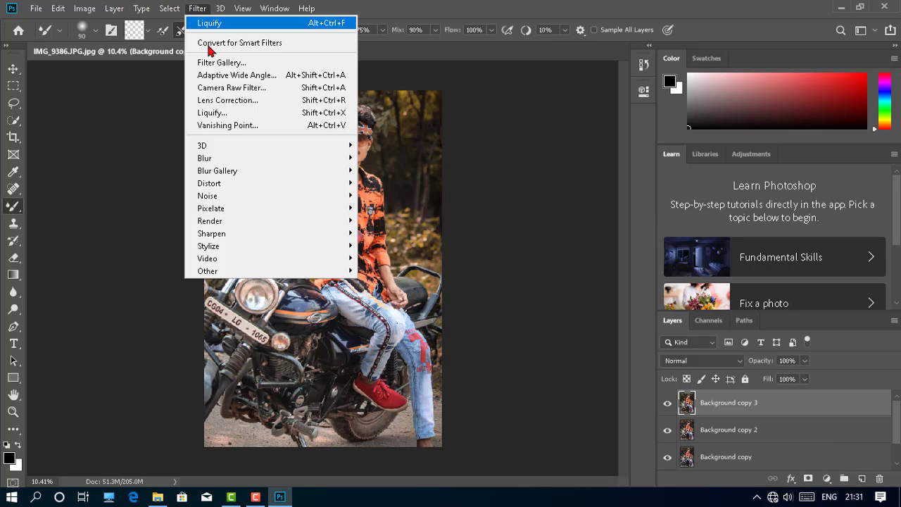
left_click(221, 88)
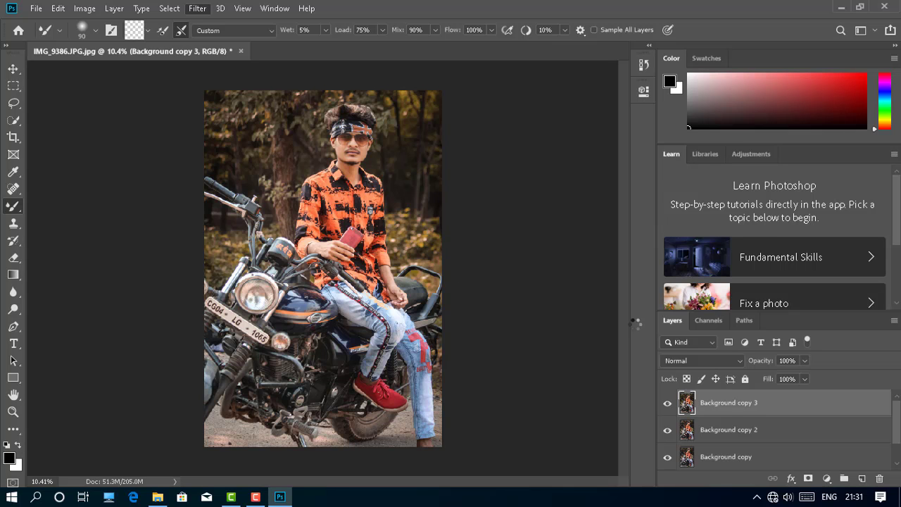
scroll(733, 362, "down", 1)
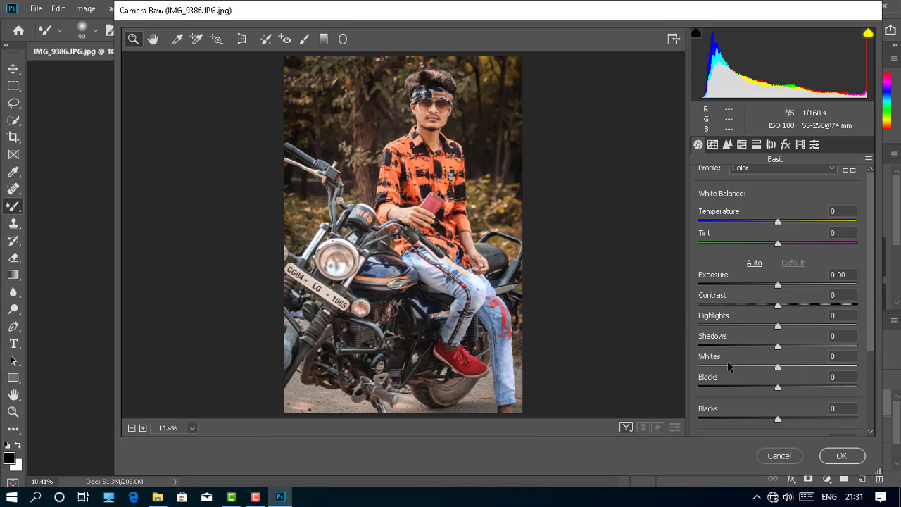
scroll(733, 362, "down", 3)
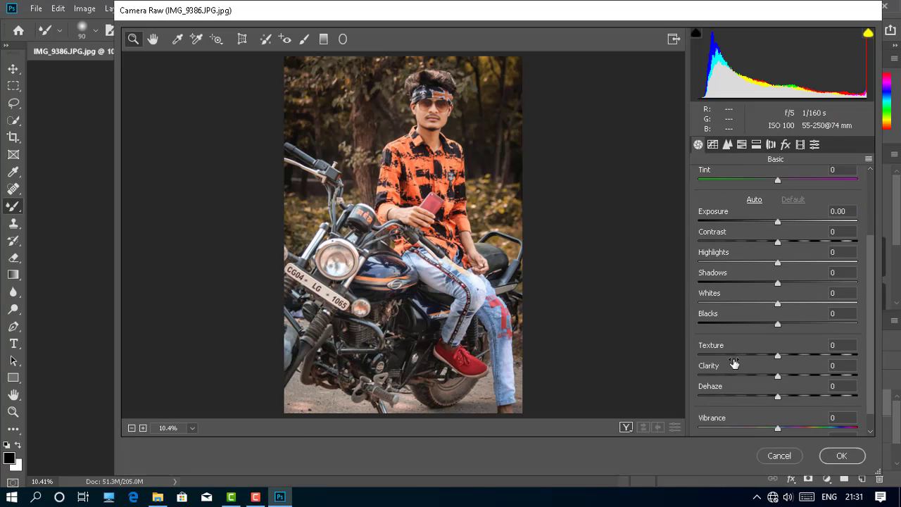
left_click(785, 145)
left_click_drag(781, 315, 766, 316)
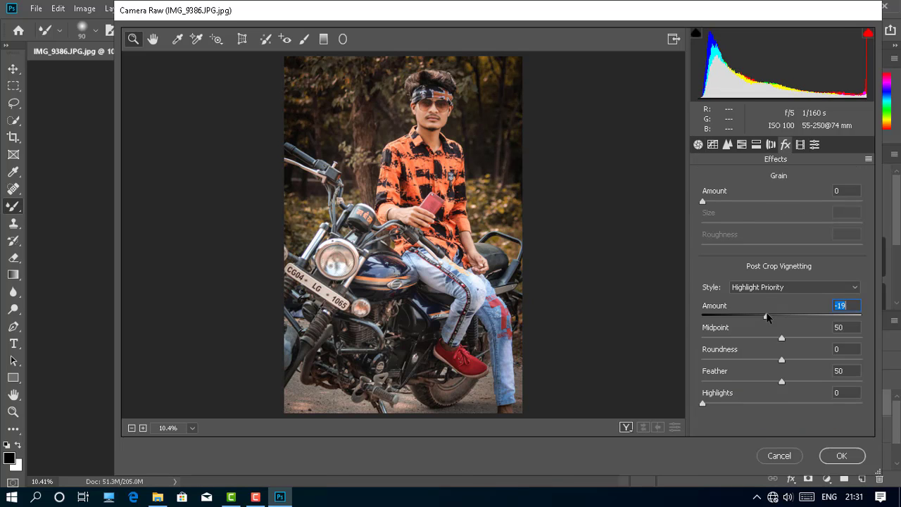
Shift the Yellows hue to -100 for orange foliage, and shift and desaturate the Greens.
left_click(741, 145)
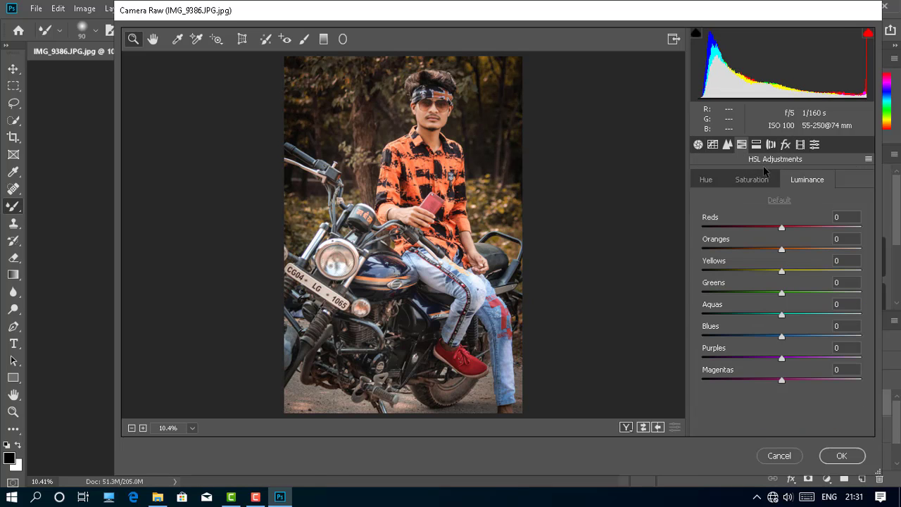
left_click(706, 180)
left_click_drag(781, 271, 655, 283)
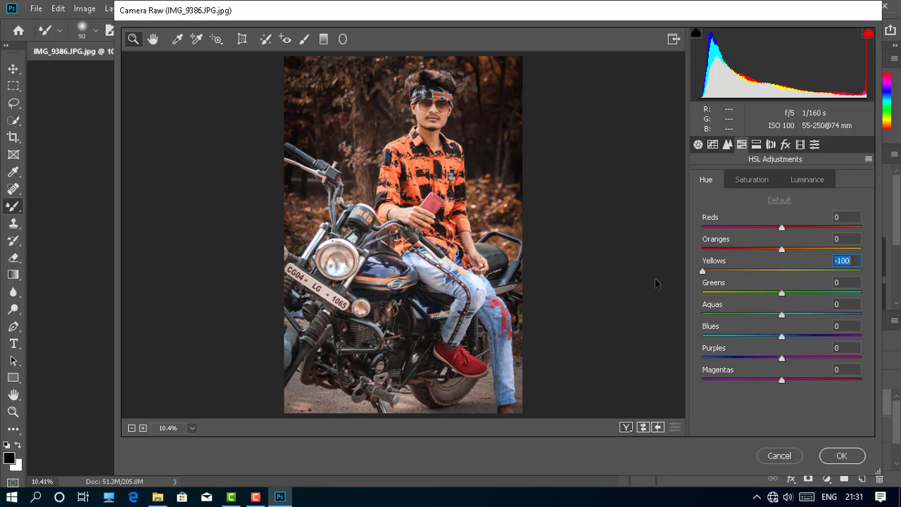
mouse_move(781, 292)
left_mouse_down()
mouse_move(794, 293)
mouse_move(778, 293)
left_mouse_up()
left_click(761, 180)
mouse_move(774, 297)
left_mouse_down()
mouse_move(756, 293)
mouse_move(808, 271)
left_mouse_up()
Slightly desaturate Oranges, set Greens hue +48, deepen the vignette to -28, and apply.
left_click(802, 181)
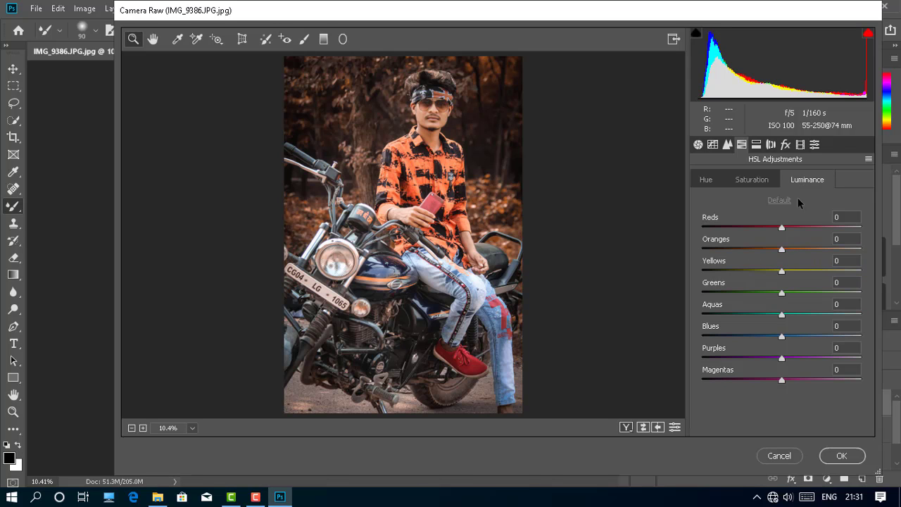
key("ctrl+alt+shift+s")
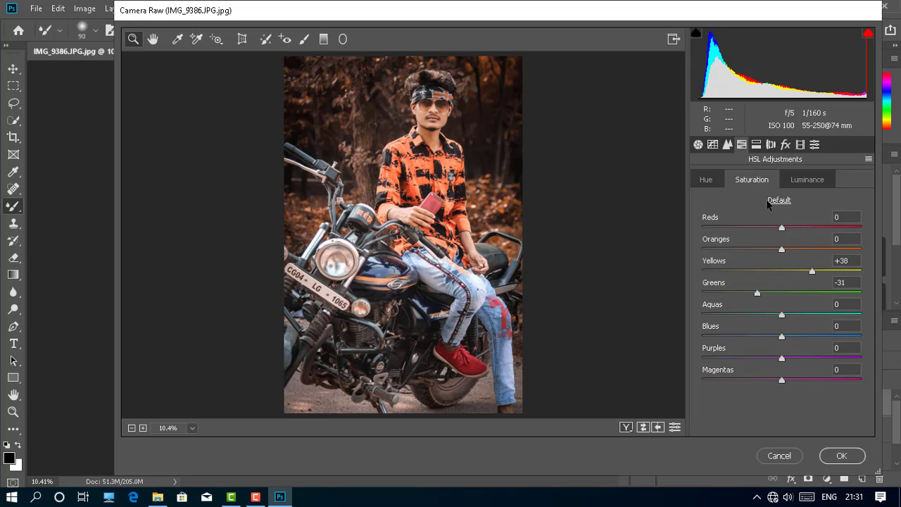
left_click_drag(778, 246, 775, 250)
left_click(711, 181)
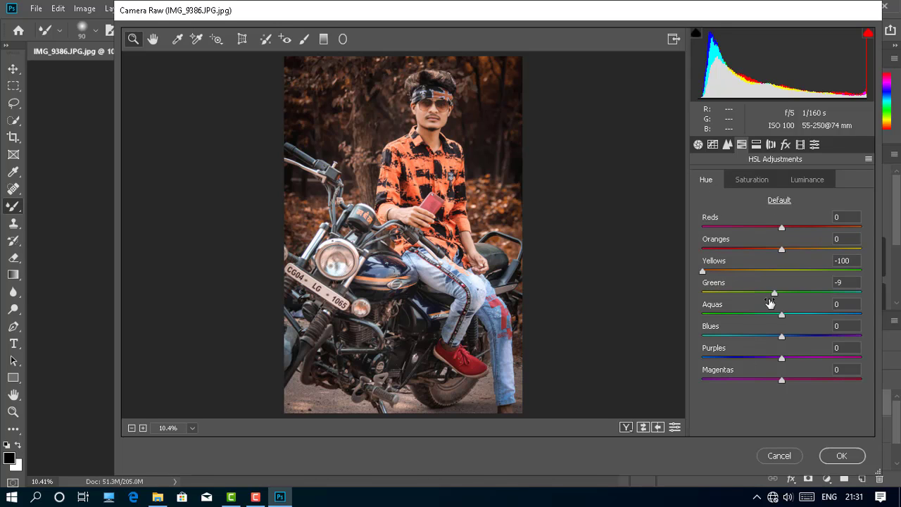
left_click_drag(774, 293, 819, 292)
left_click(785, 144)
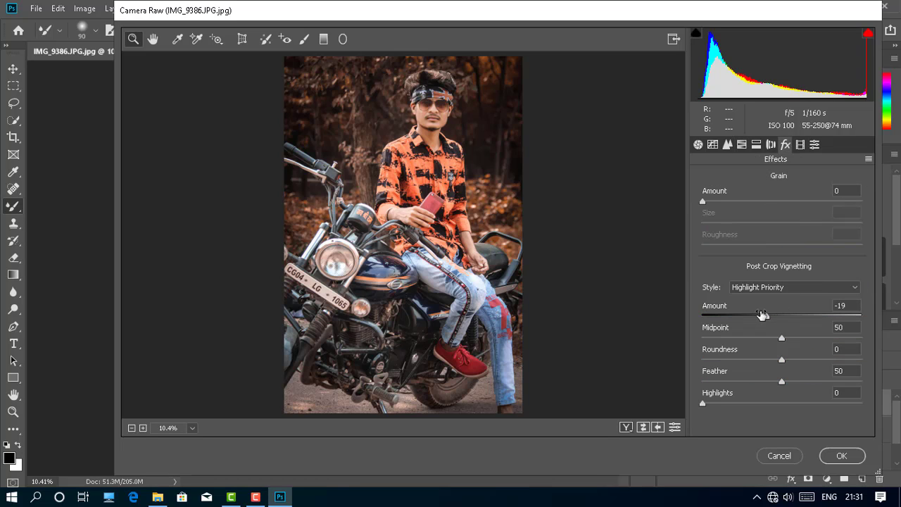
left_click_drag(765, 317, 758, 316)
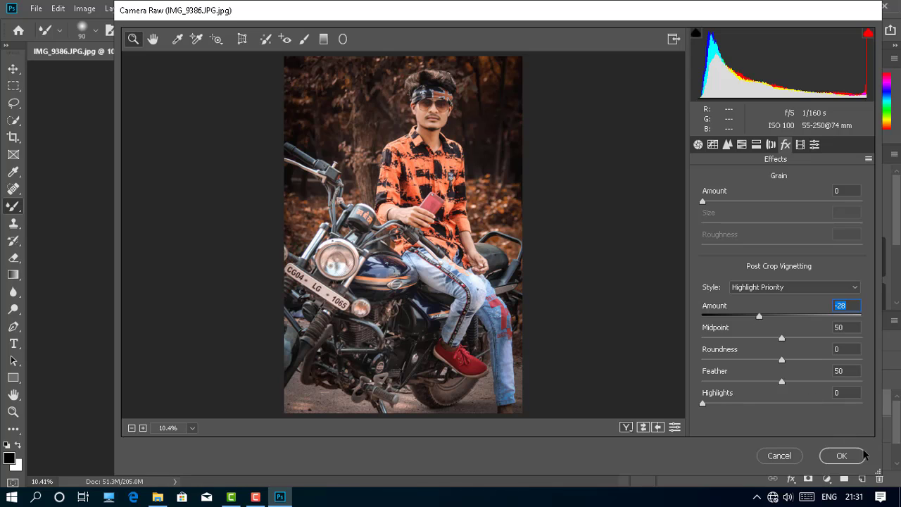
left_click(841, 456)
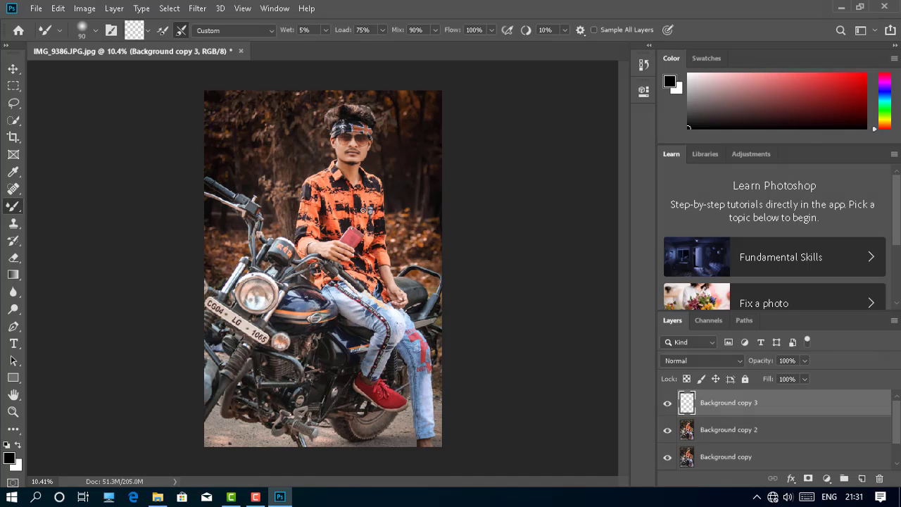
Toggle the graded layer's visibility to compare before and after.
left_click(666, 406)
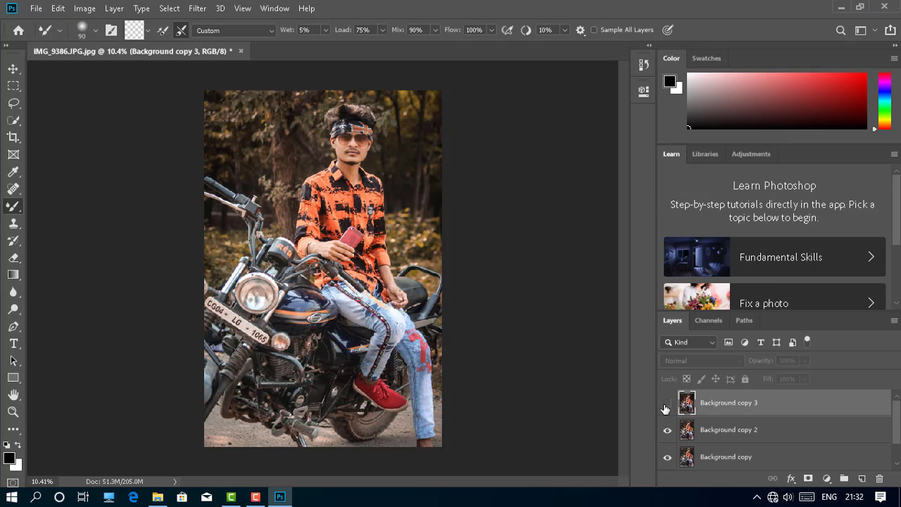
left_click(666, 406)
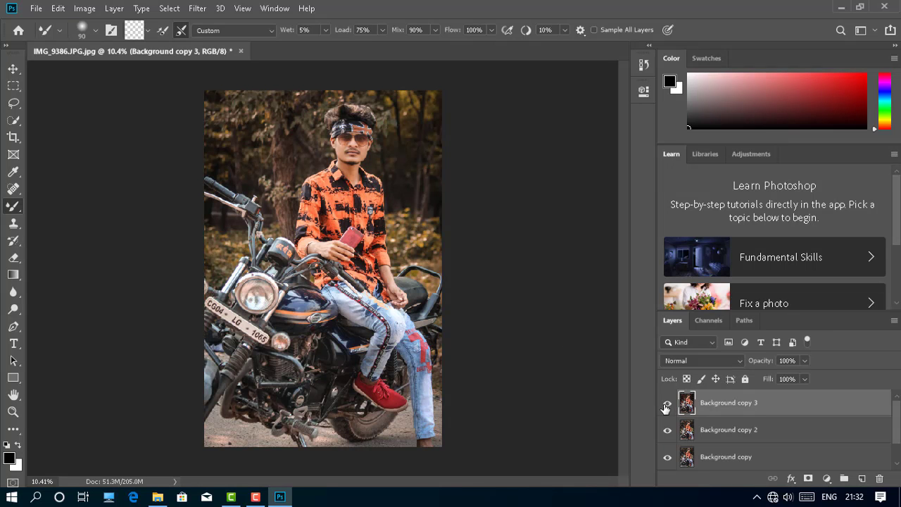
left_click(667, 406)
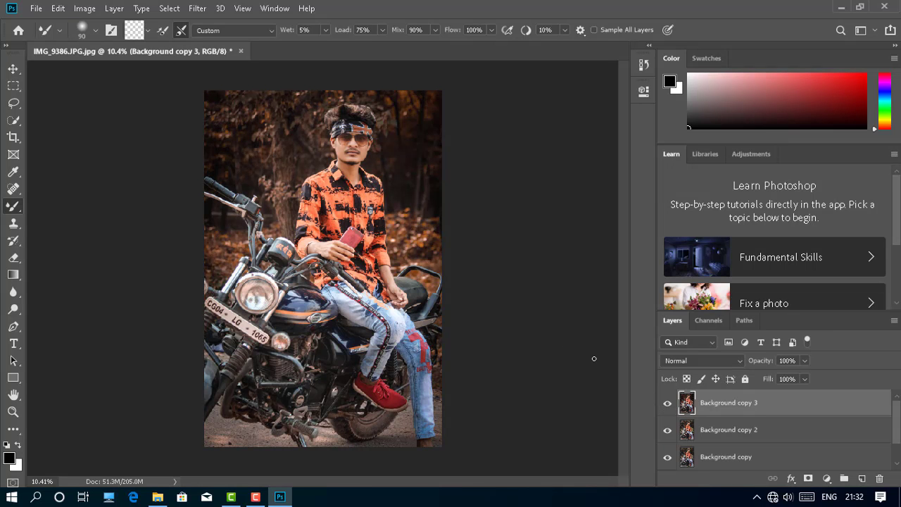
Merge Down the graded layer, then Merge Visible into Background copy.
right_click(783, 407)
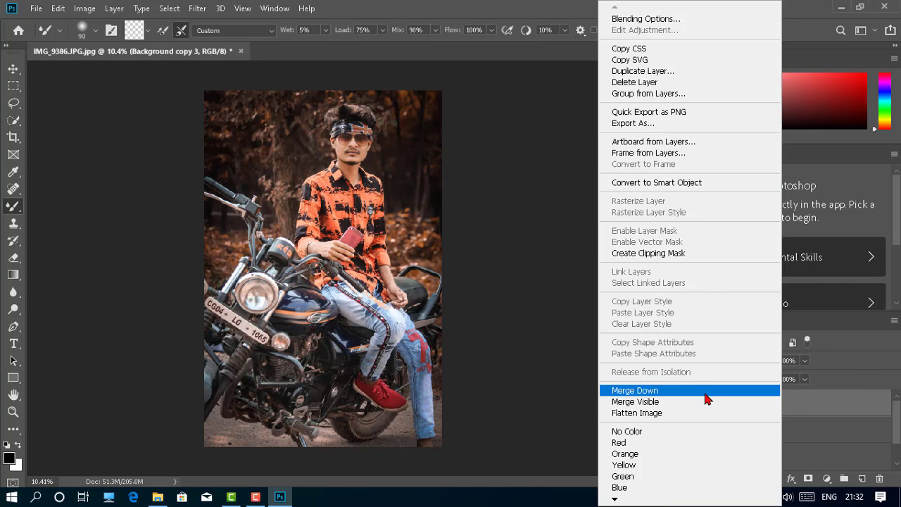
left_click(705, 397)
right_click(756, 401)
left_click(696, 392)
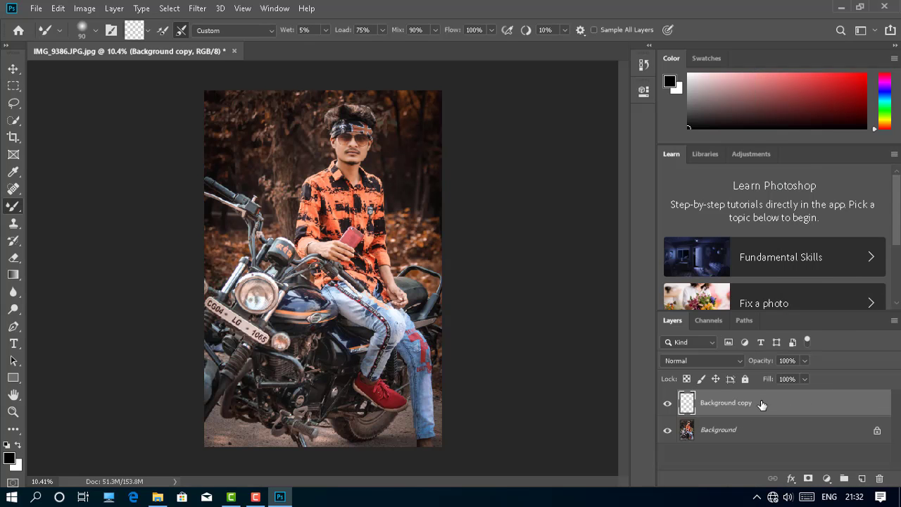